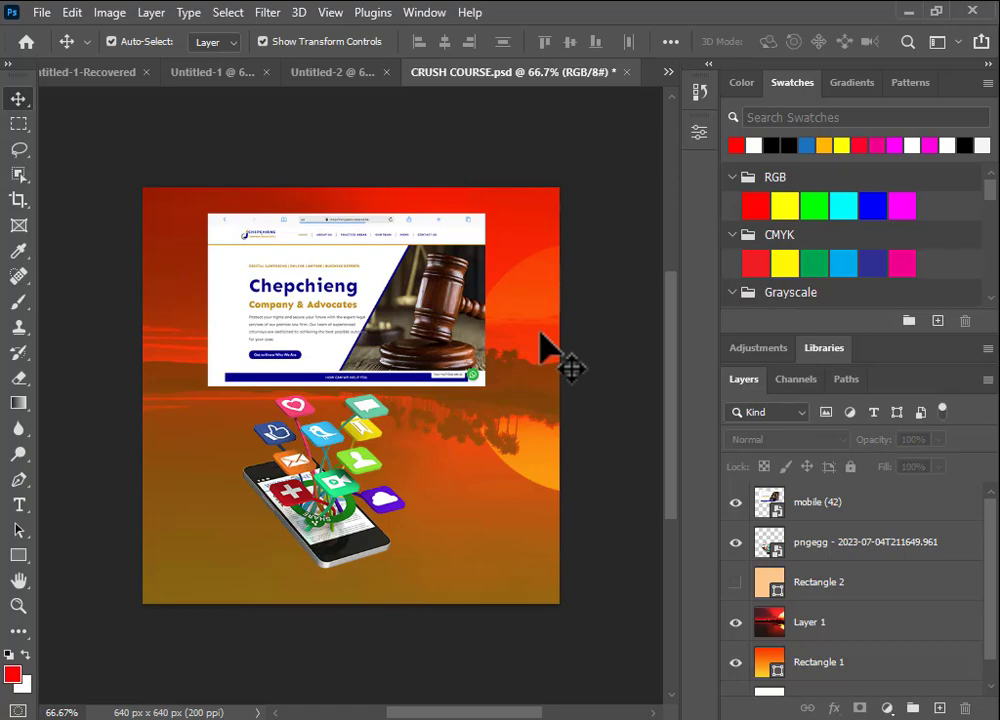
- Hide the mobile (42) layer containing the law-firm website image
click(417, 496)
click(333, 497)
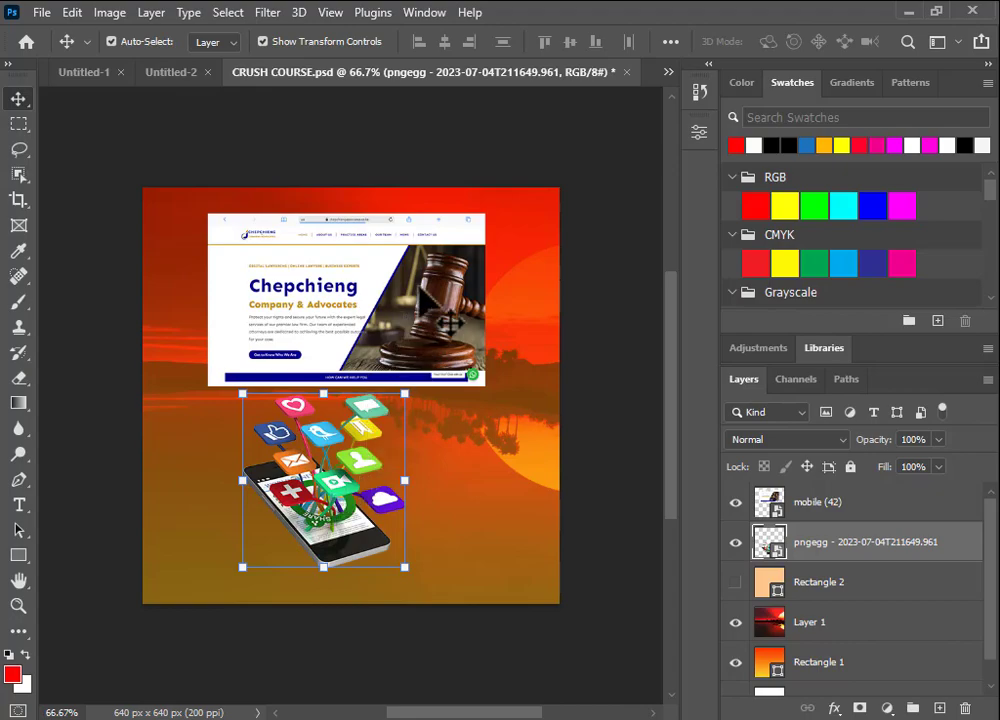
click(340, 250)
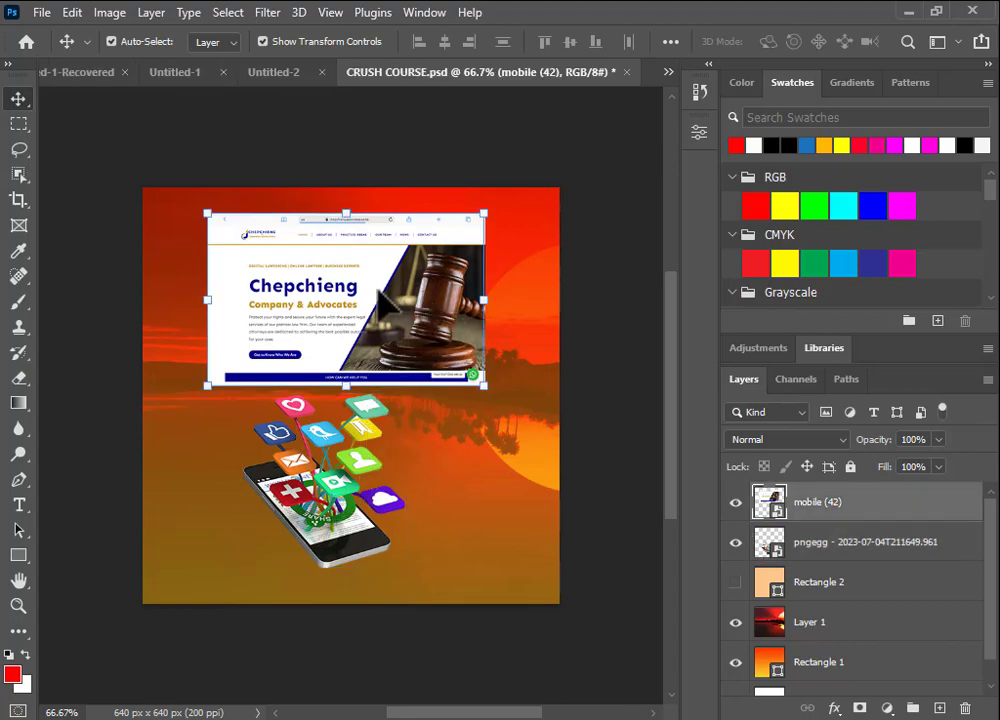
click(736, 503)
click(736, 503)
click(736, 503)
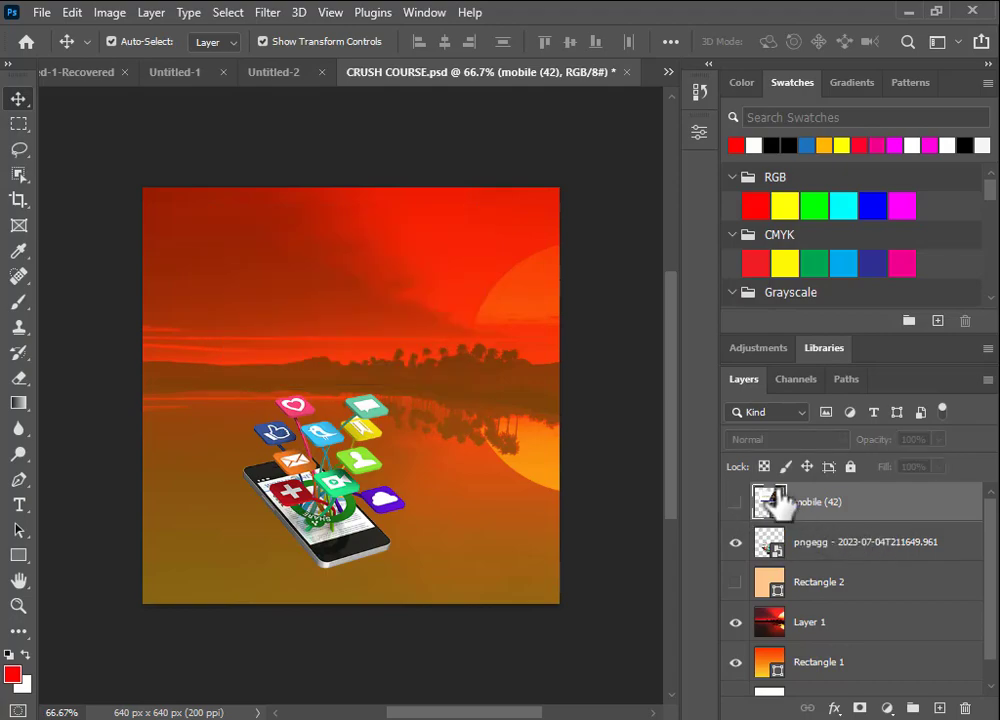
scroll(859, 651, down, 1)
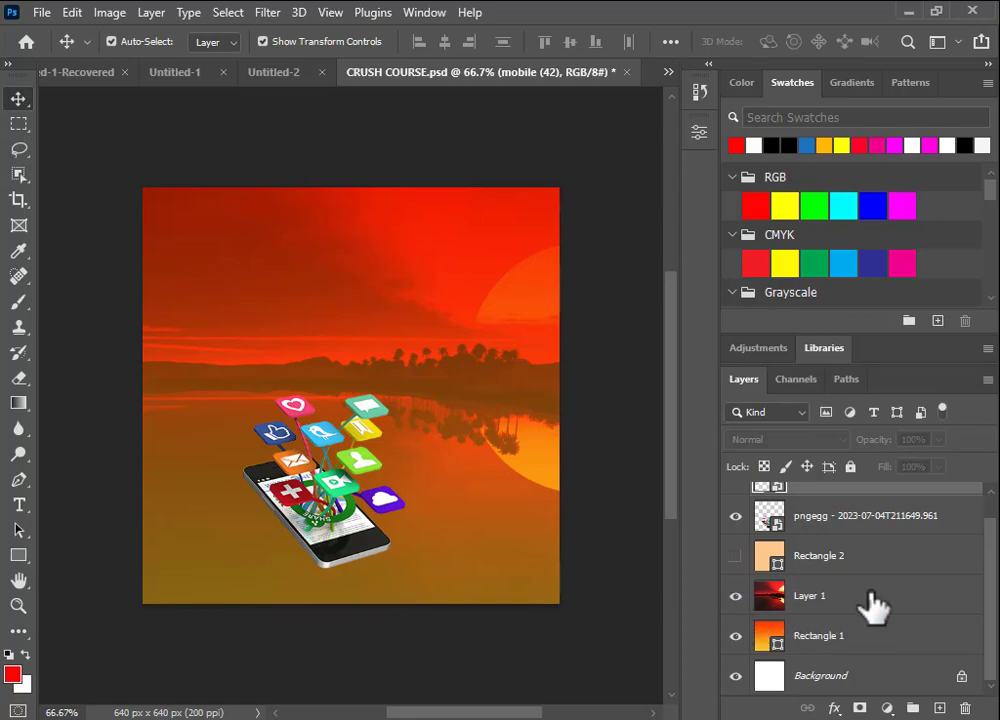
scroll(875, 605, up, 1)
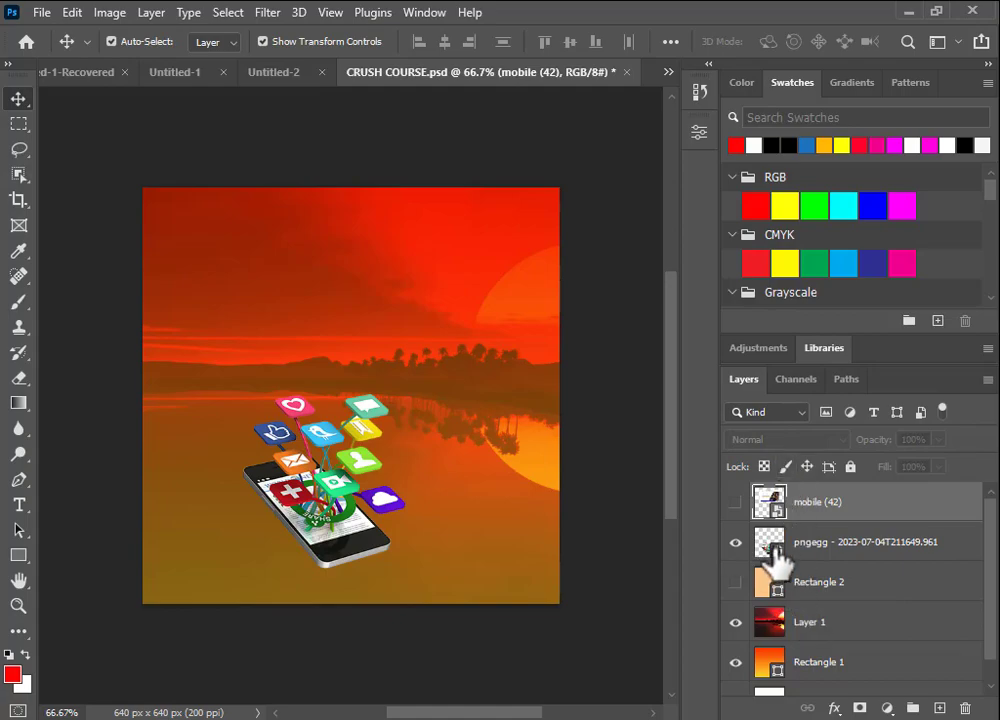
click(330, 512)
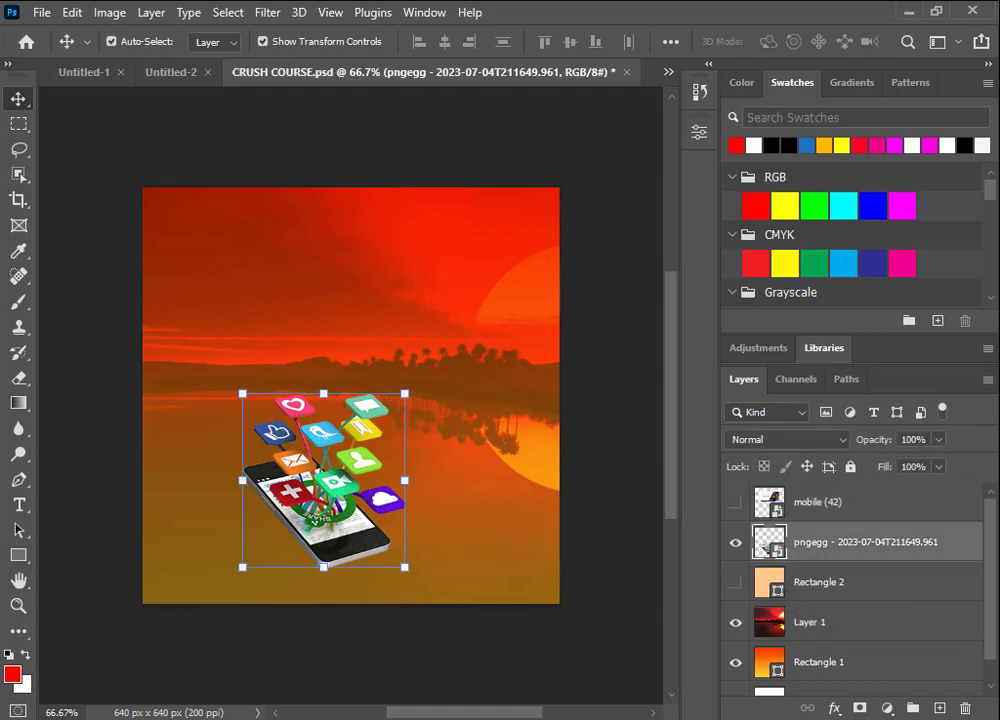
click(40, 10)
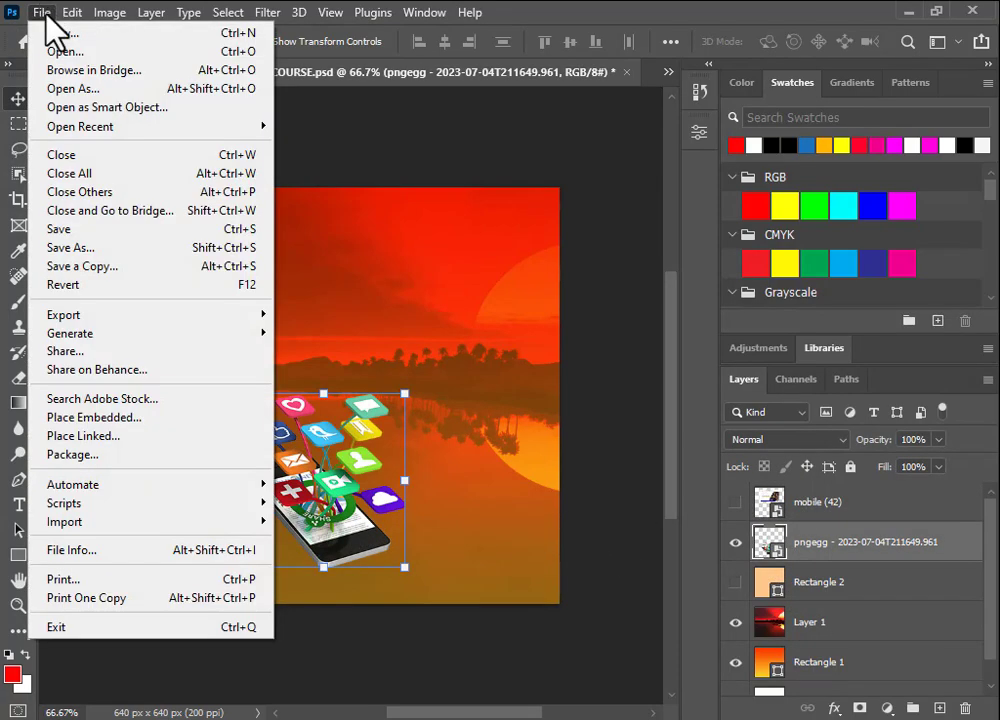
click(637, 323)
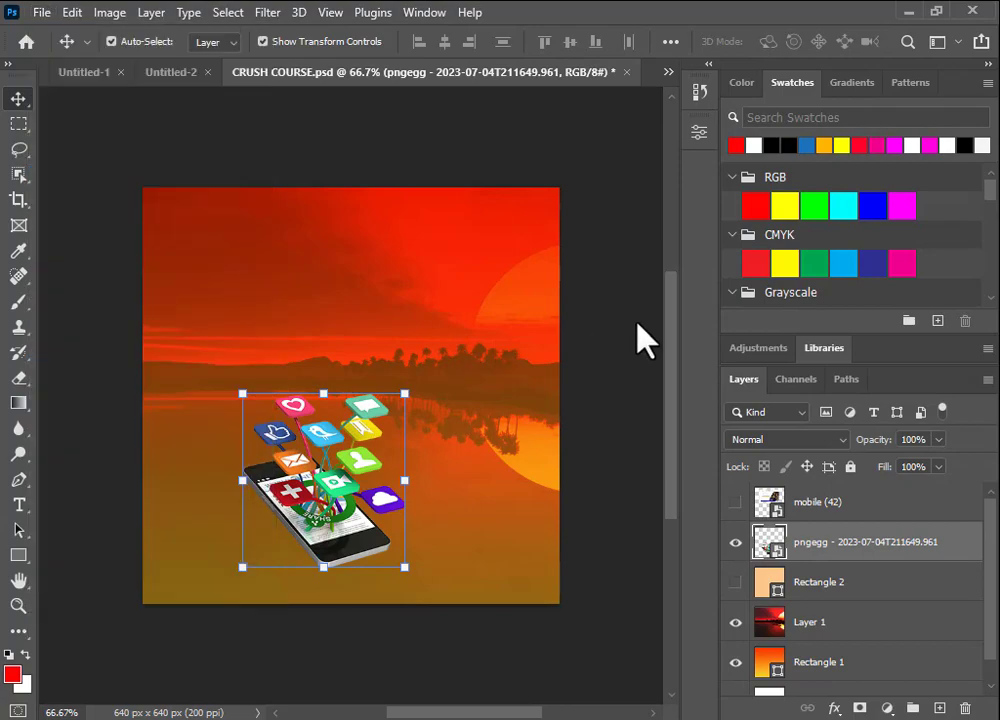
click(582, 420)
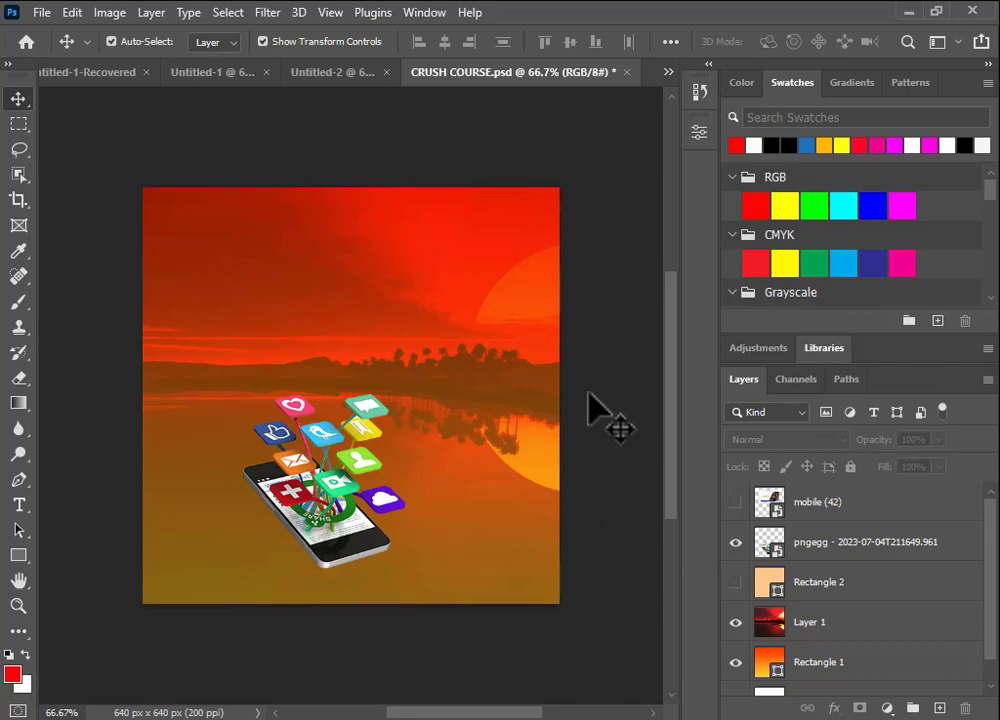
- Add the horizontal text "SOCIAL MEDIA MARKETING" and move it so the whole heading fits near the poster's upper edge
click(18, 504)
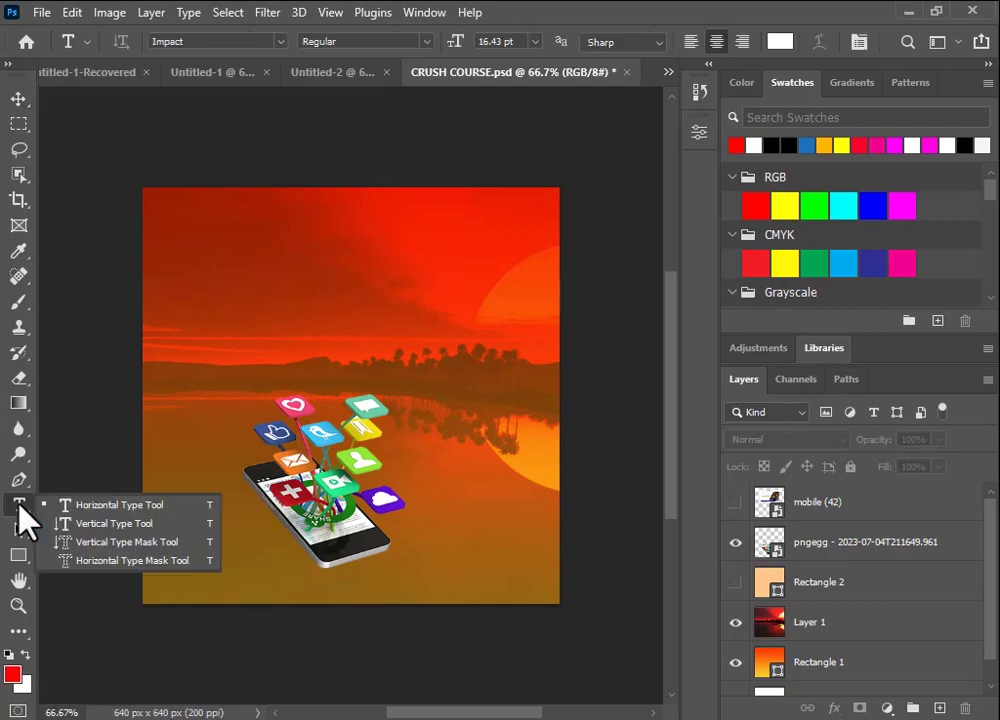
click(262, 247)
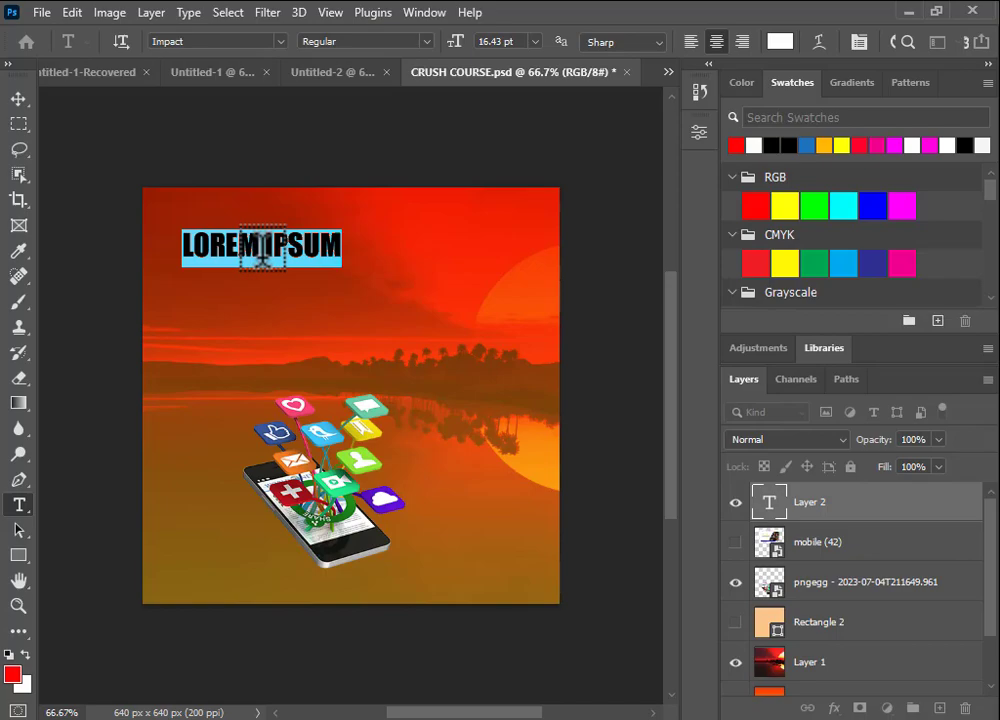
text(SOCIAL MEDIA M.A)
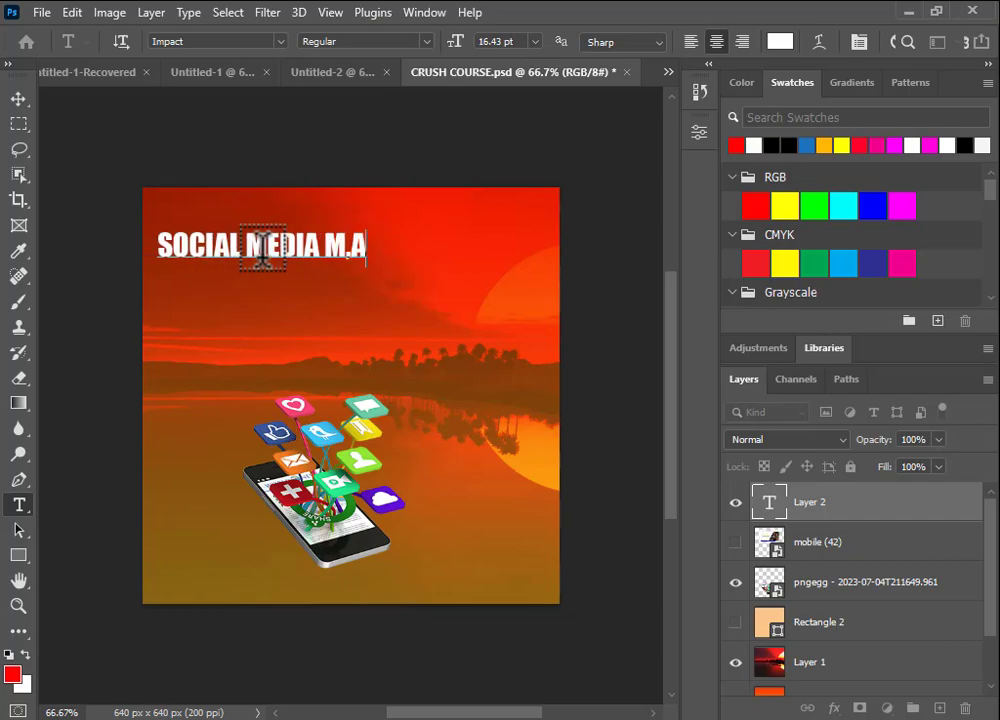
key(BackSpace)
key(BackSpace)
text(ARKETING)
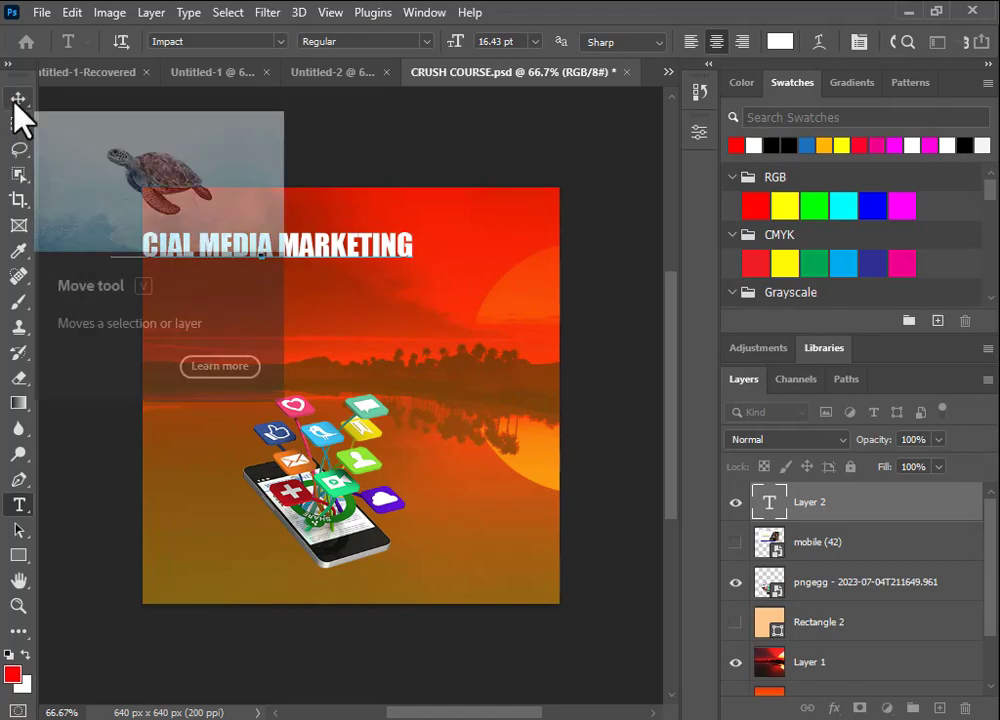
click(14, 101)
drag(256, 257, 310, 245)
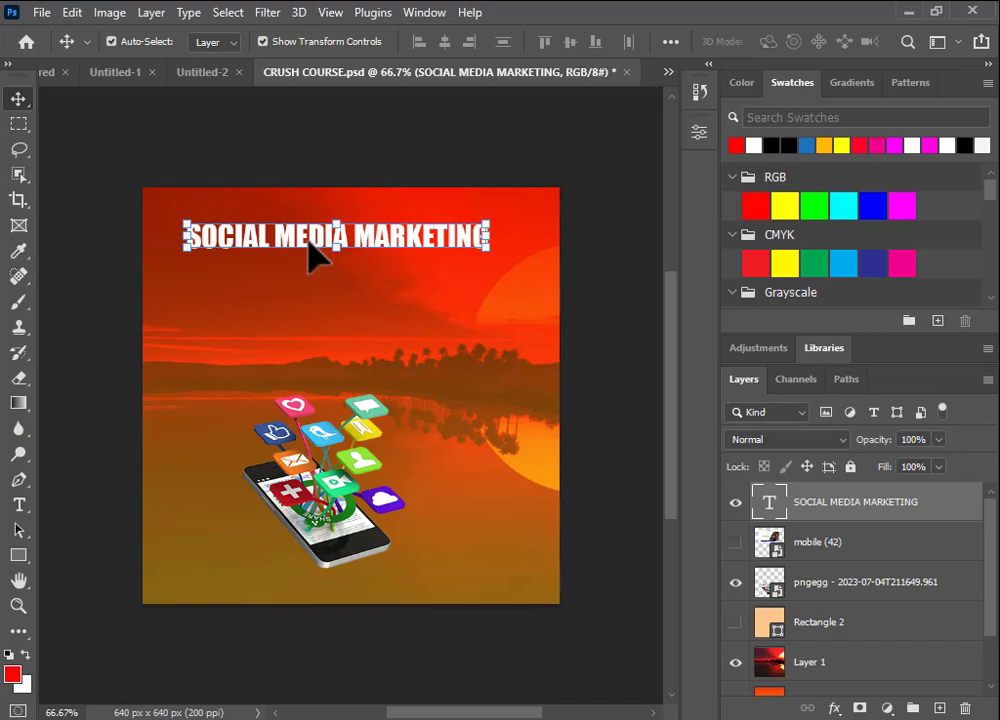
- Try black, red, white, pink and magenta swatches as the heading's text color
click(775, 145)
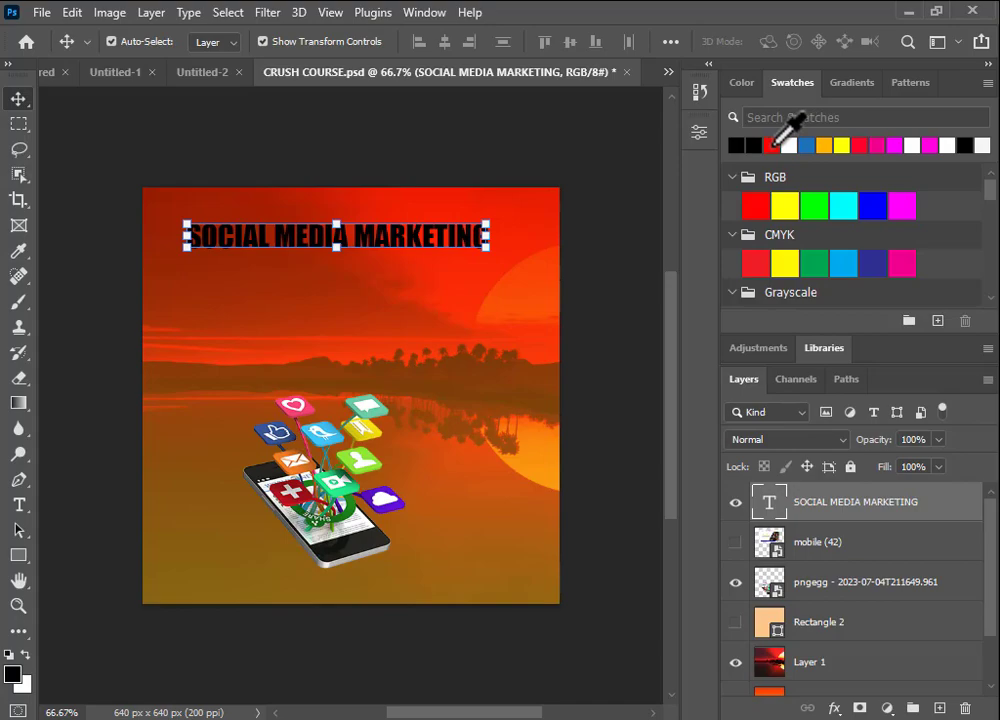
click(771, 145)
click(789, 145)
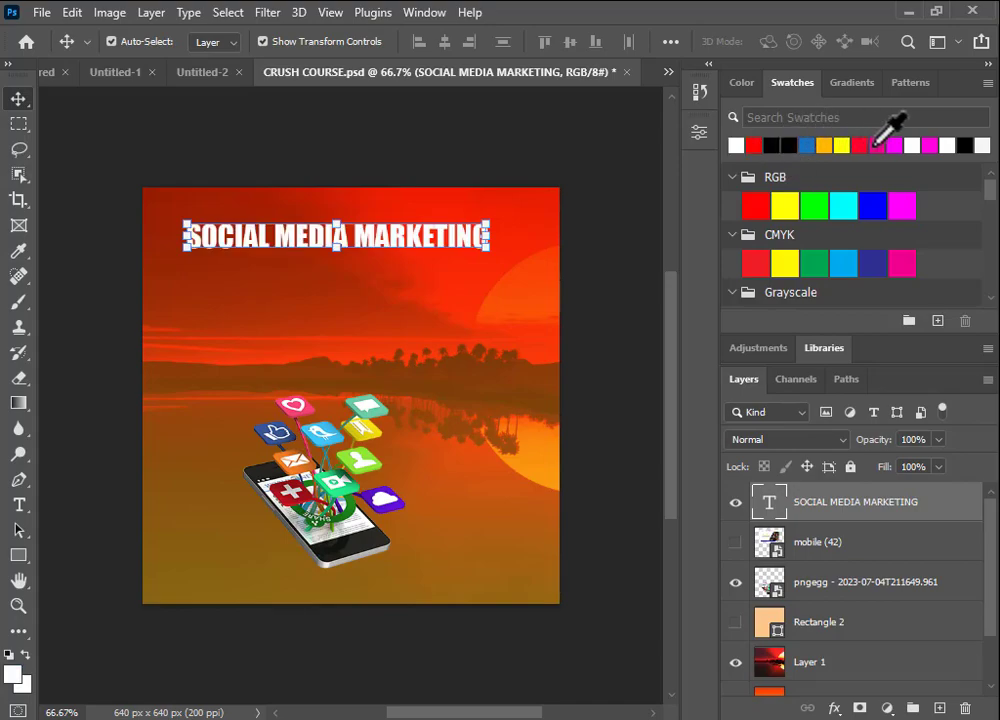
click(881, 146)
click(894, 146)
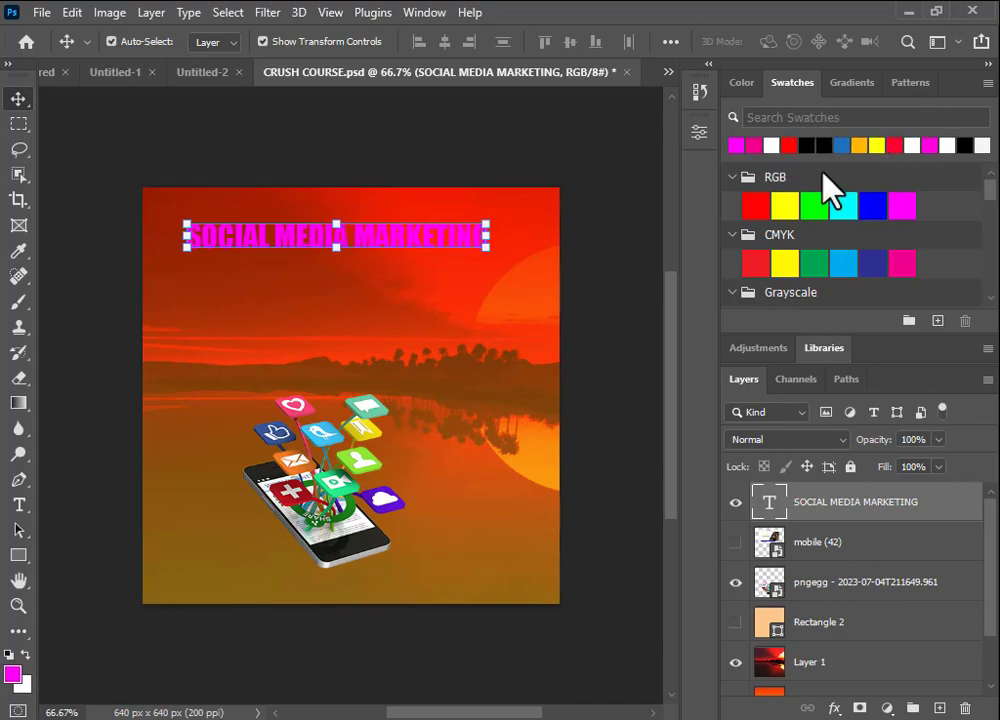
- Apply purple preset gradients to the heading, ending with the pink-to-purple one
click(853, 82)
scroll(838, 272, down, 5)
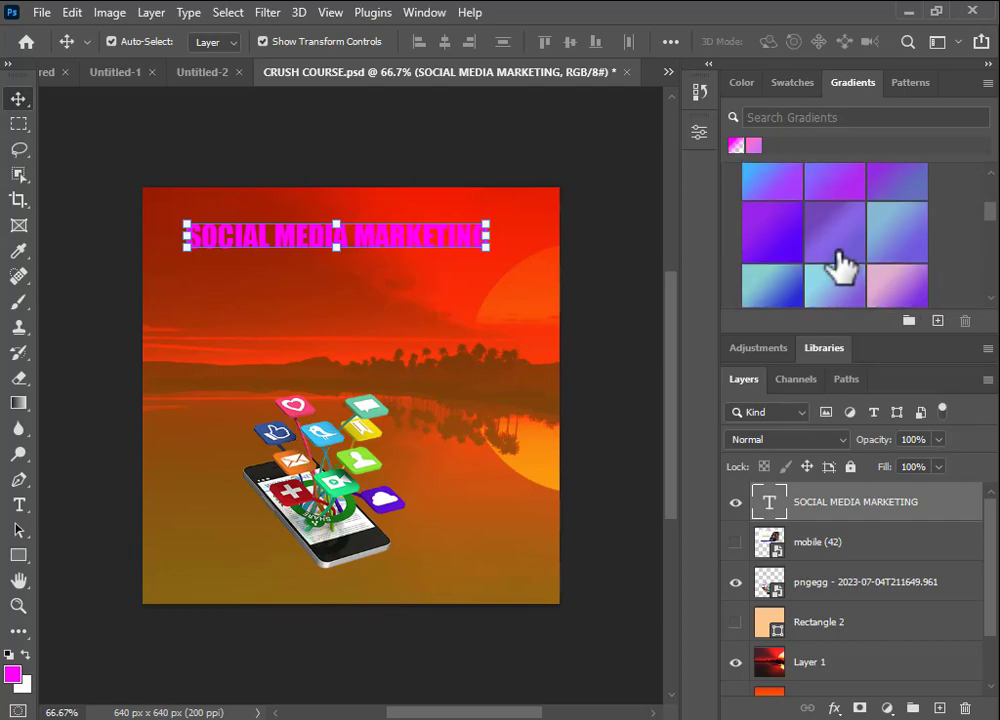
click(835, 232)
scroll(828, 245, down, 1)
click(828, 268)
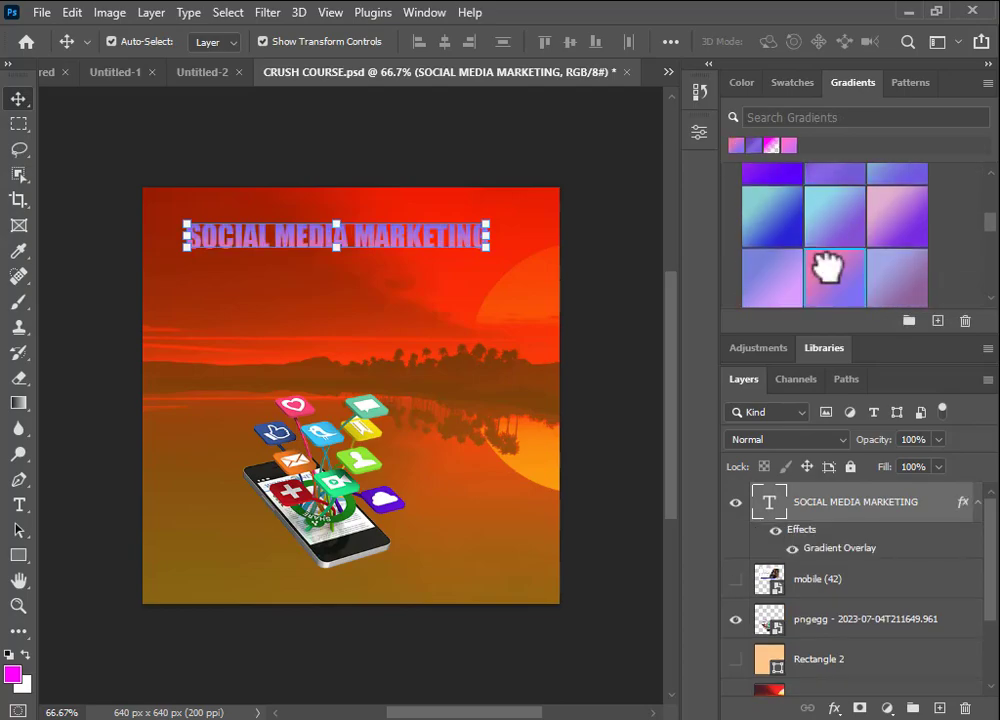
scroll(828, 272, up, 2)
- Set the heading's text color to white and hide its Gradient Overlay effect
click(737, 82)
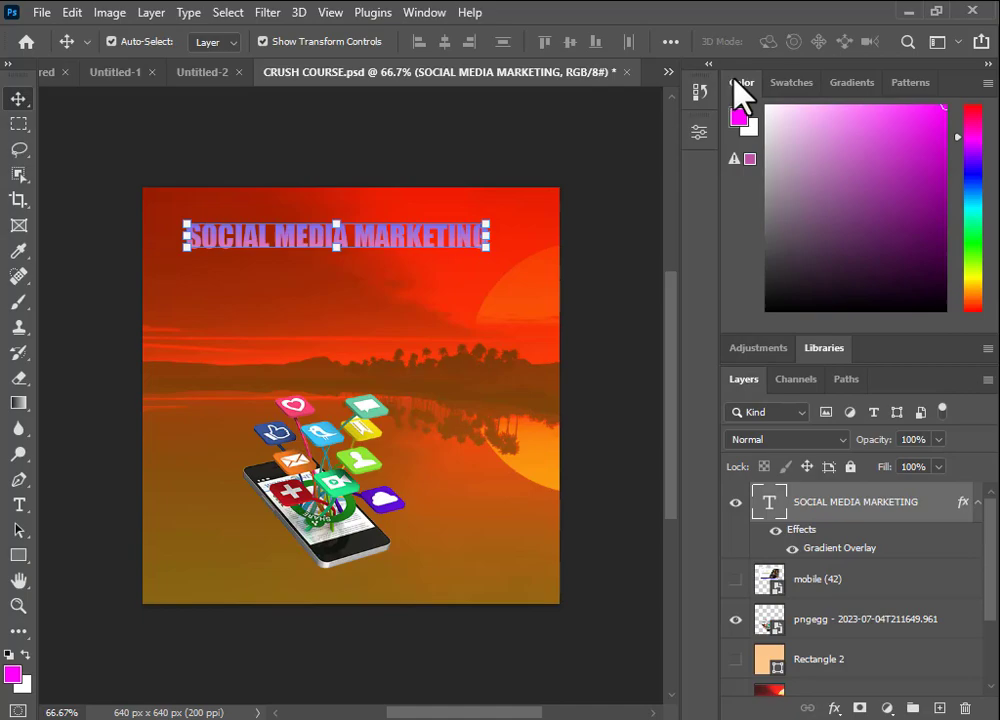
click(795, 83)
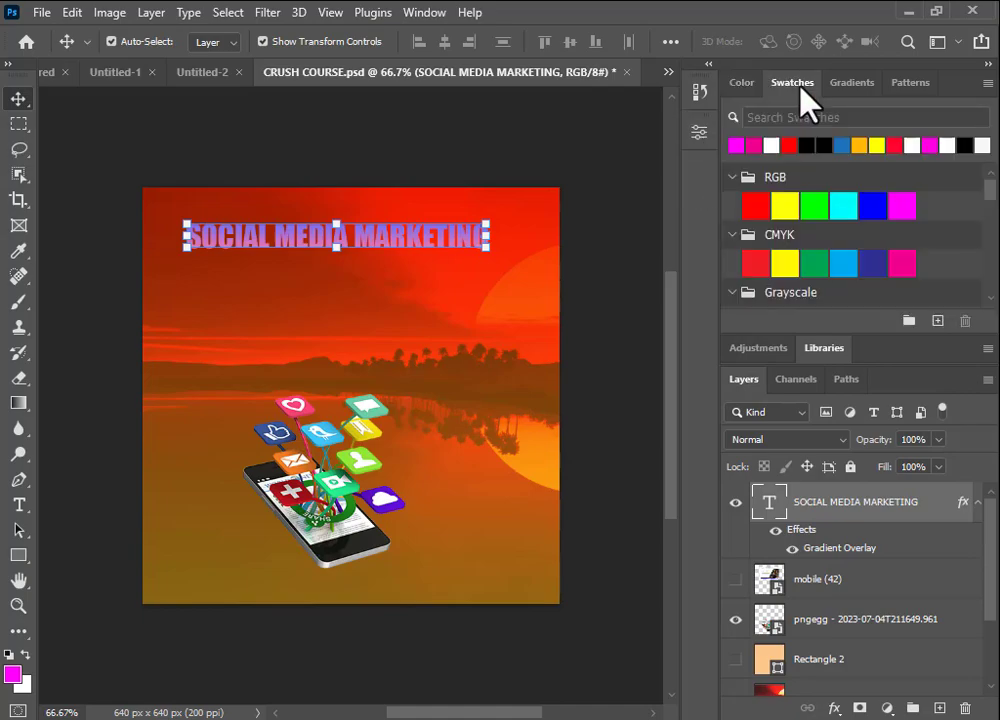
click(771, 145)
click(776, 531)
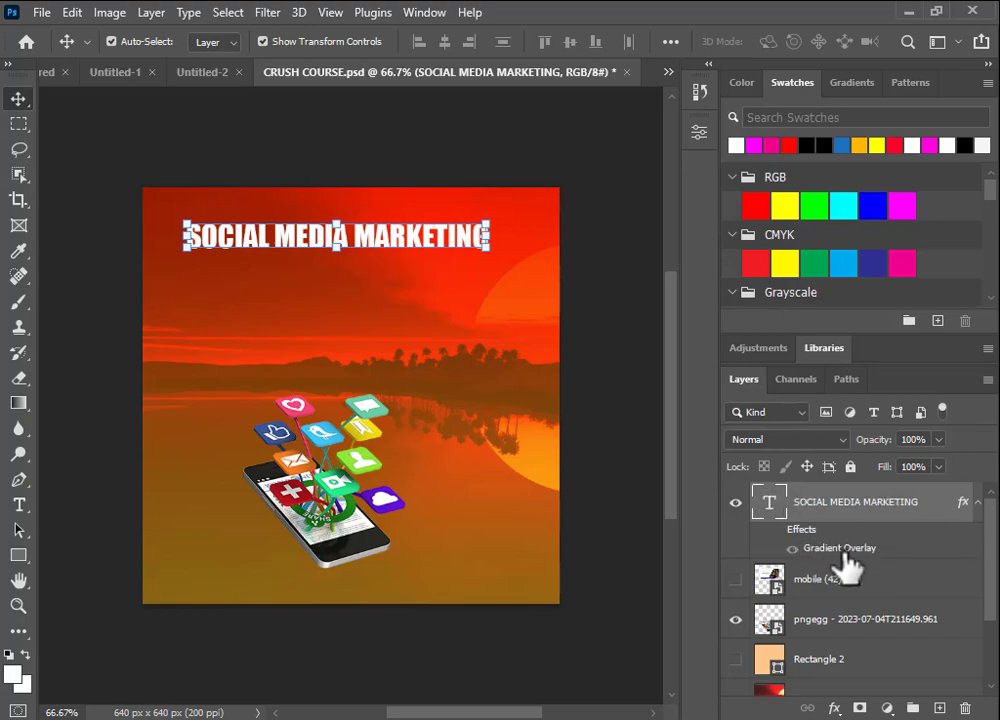
click(776, 531)
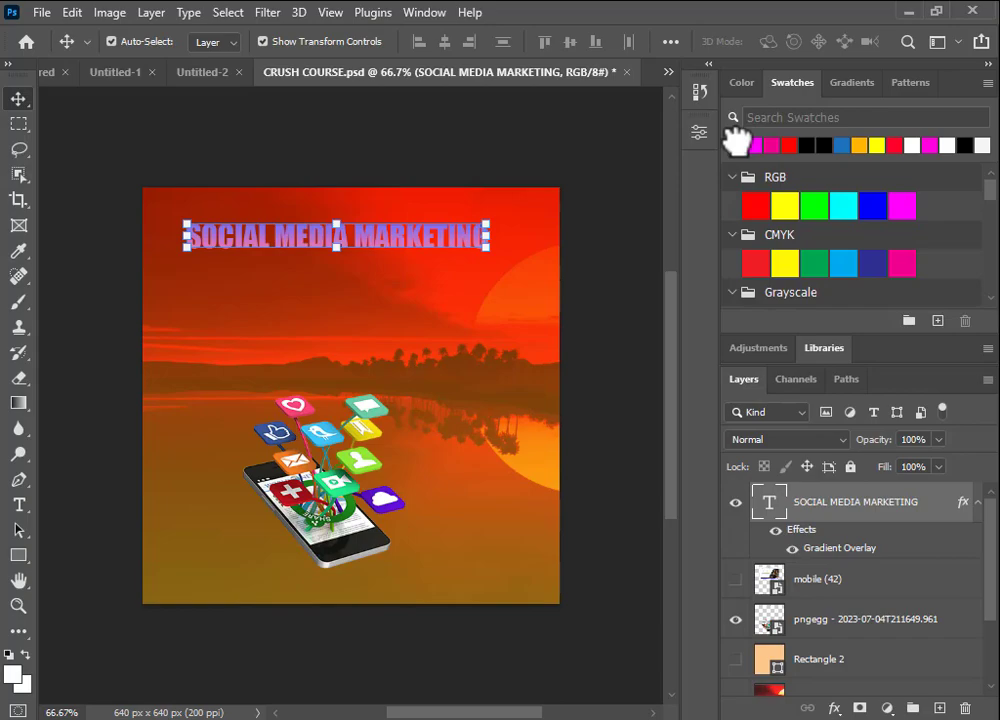
click(792, 548)
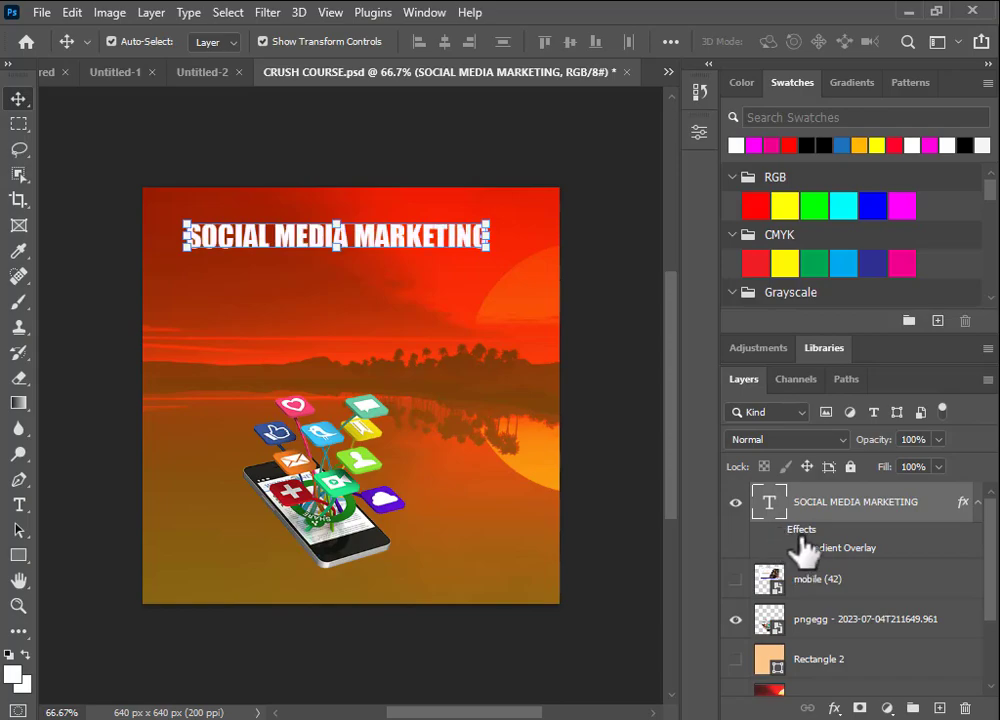
- Nudge the SOCIAL MEDIA MARKETING heading slightly to the right and keep it selected
click(395, 239)
drag(396, 236, 400, 237)
click(618, 346)
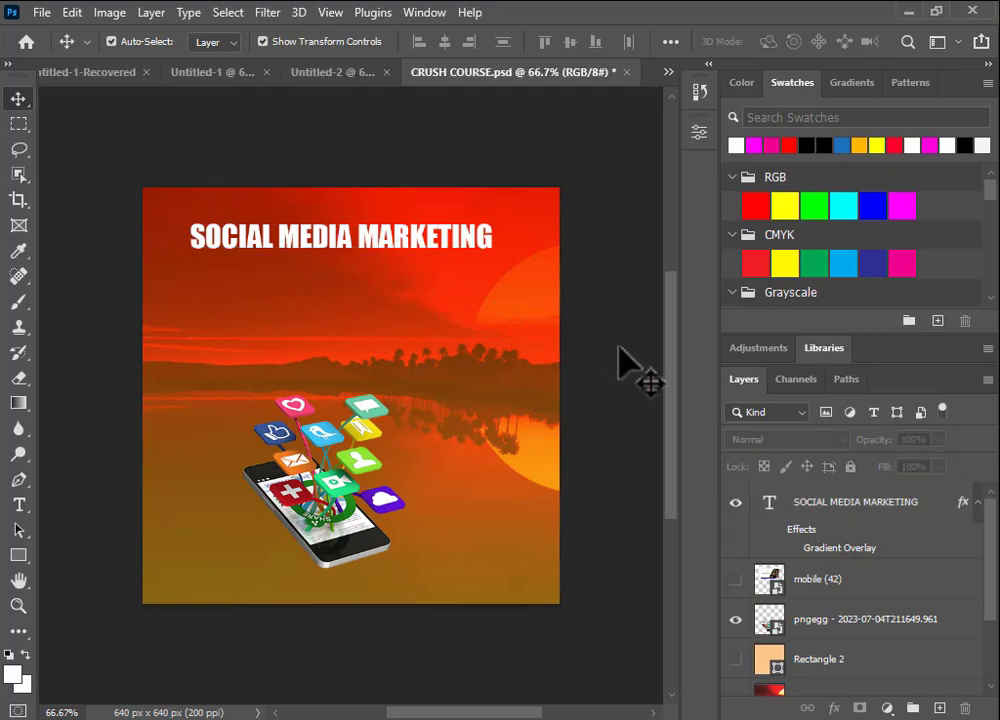
click(372, 254)
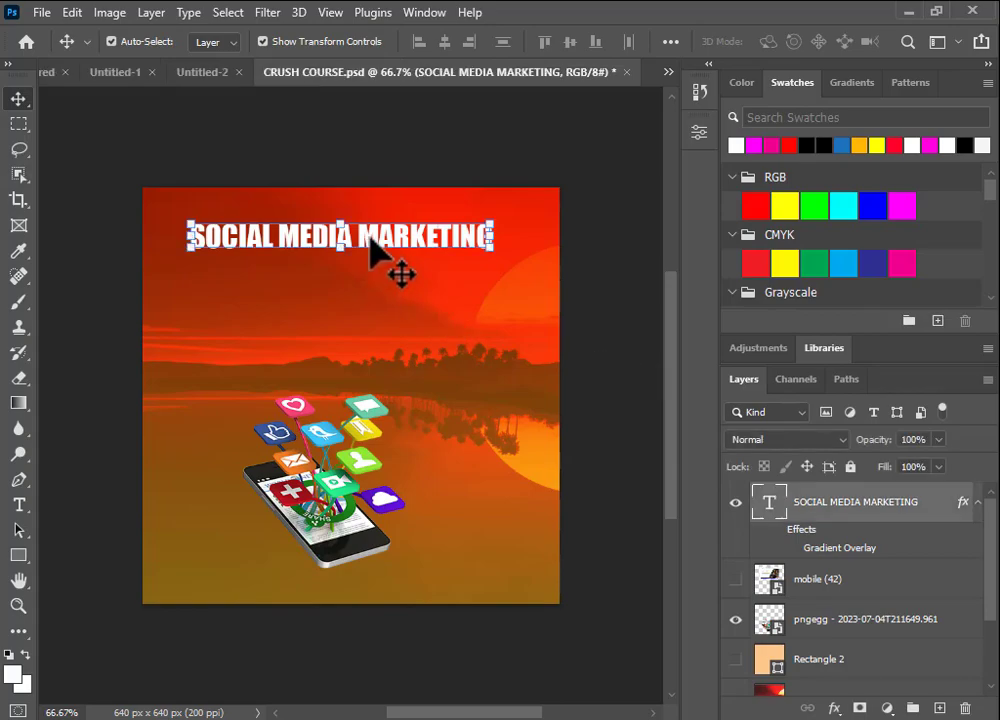
click(383, 238)
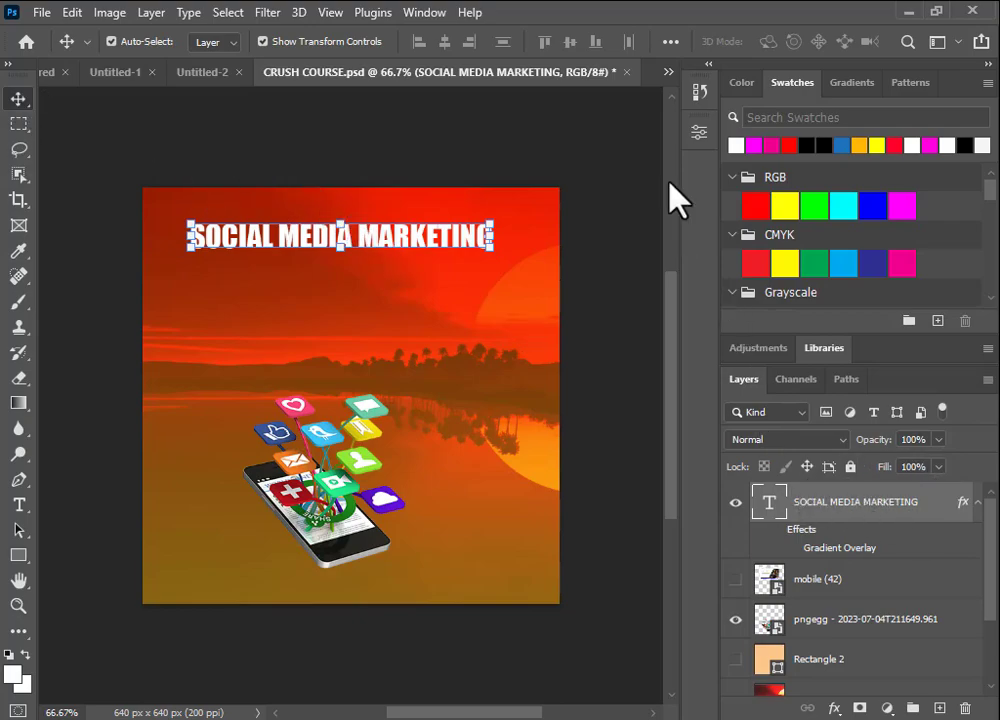
- Open the SOCIAL MEDIA MARKETING layer's properties with its character settings expanded
click(699, 131)
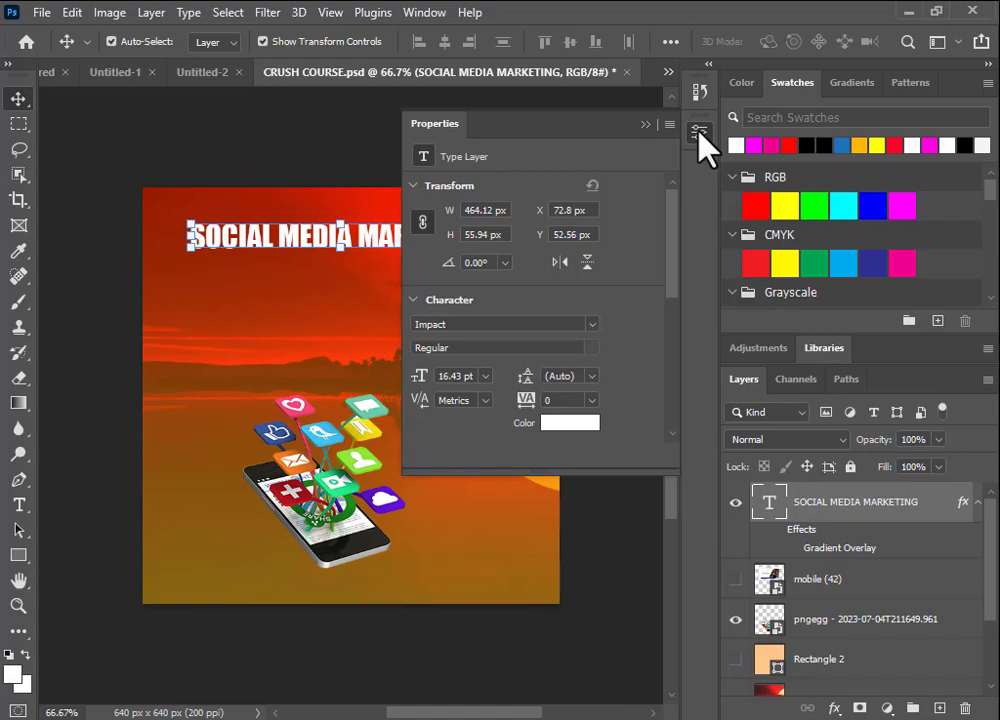
click(645, 124)
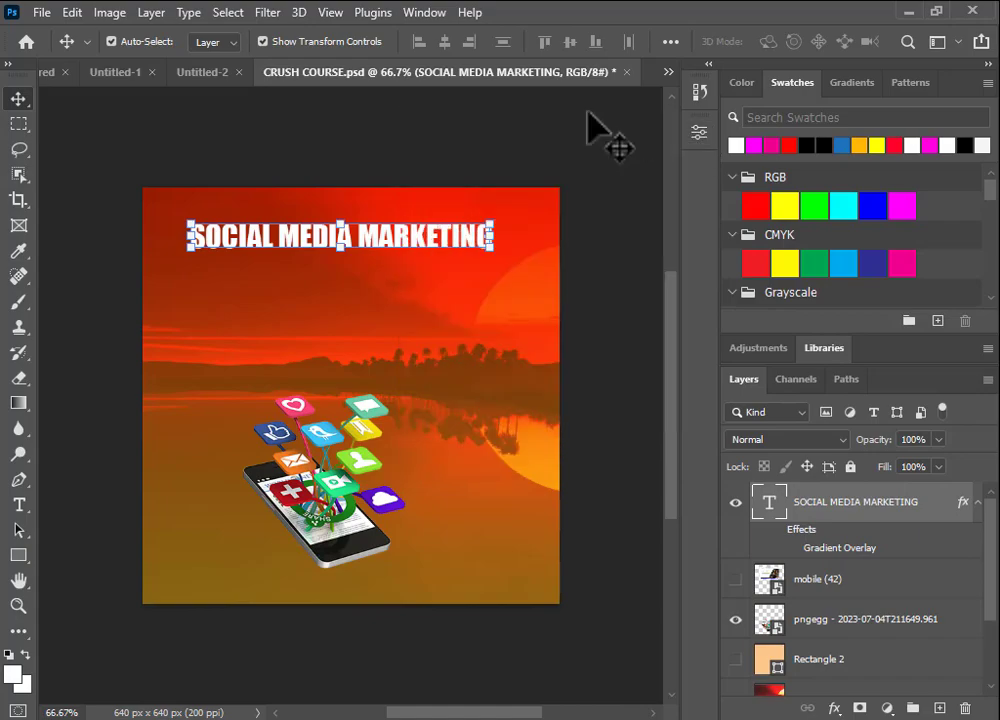
click(424, 13)
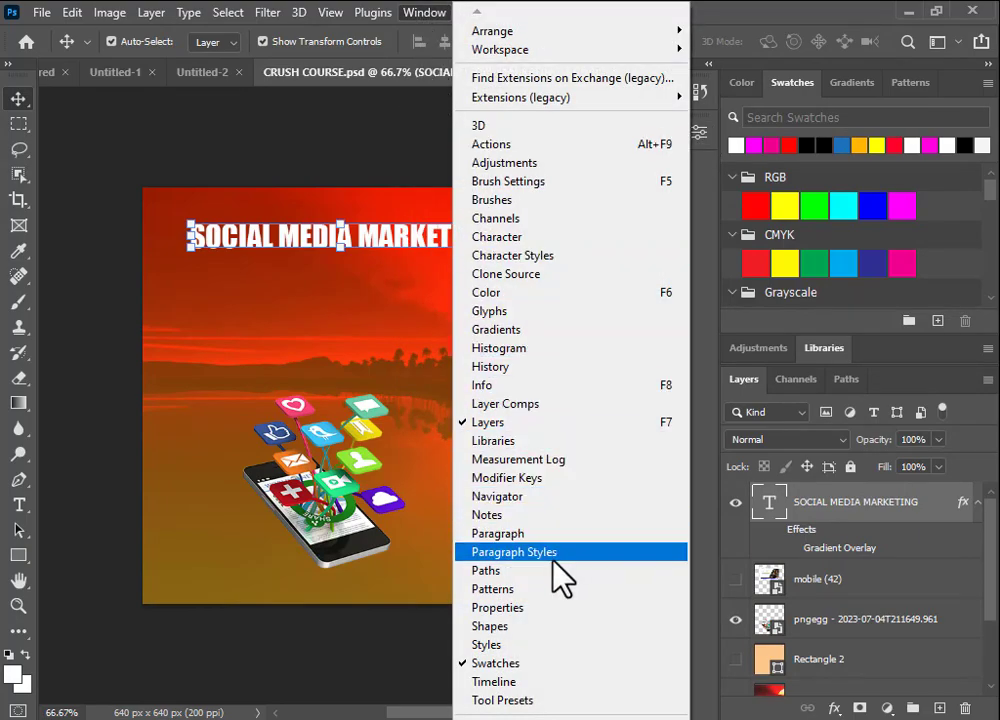
click(484, 607)
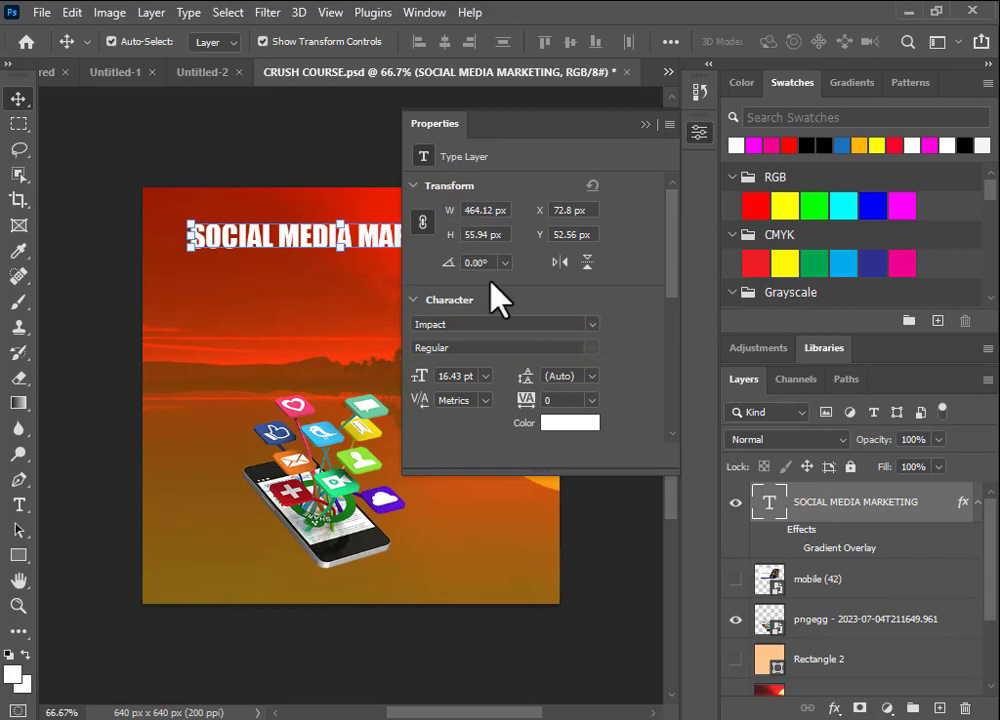
click(593, 325)
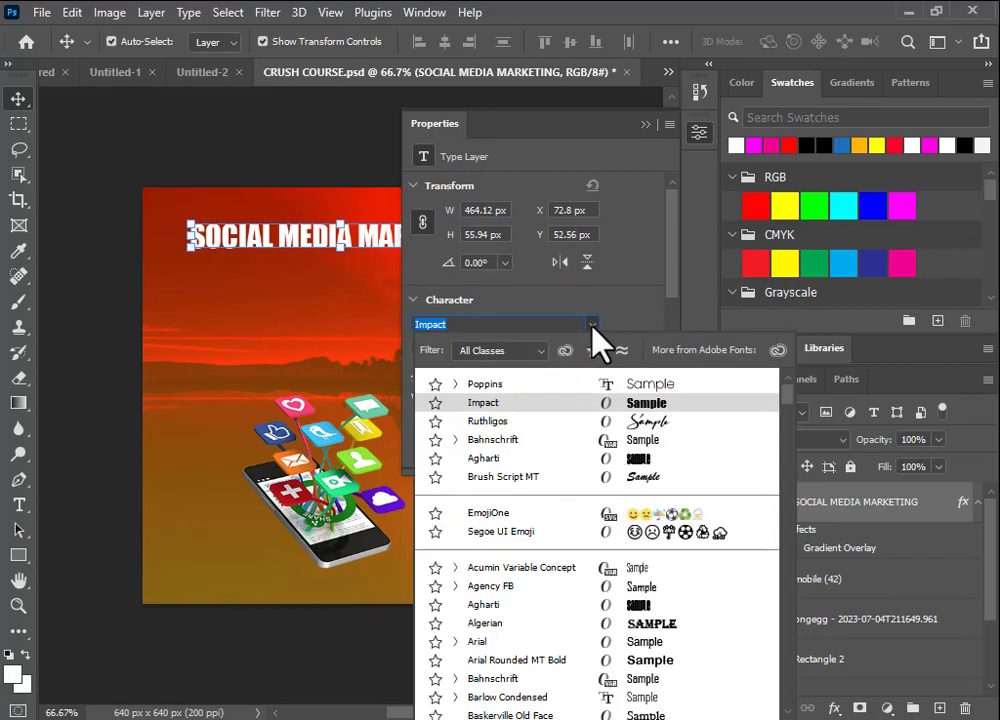
click(593, 325)
click(416, 305)
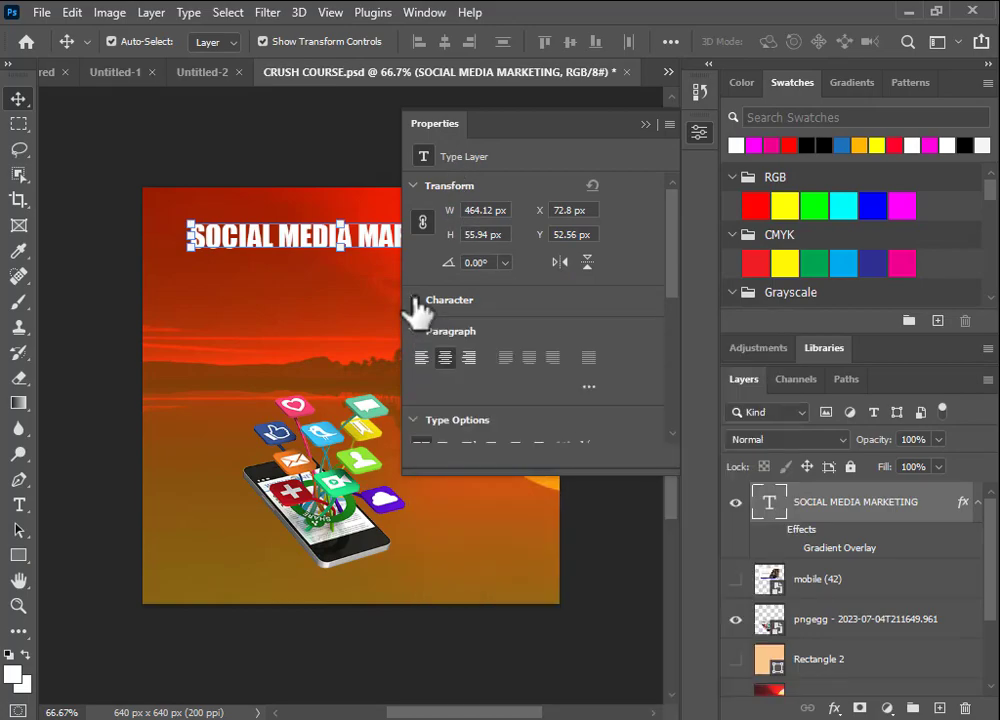
click(415, 300)
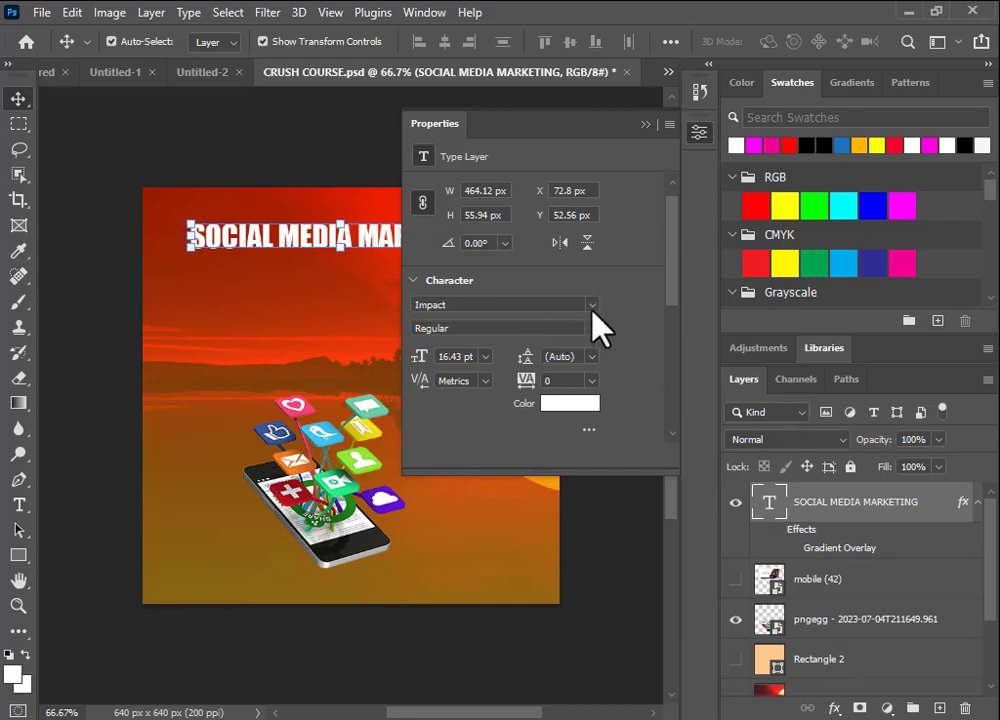
- Search the font list for TIMES and apply Times New Roman Bold to the heading
click(592, 307)
scroll(518, 458, down, 2)
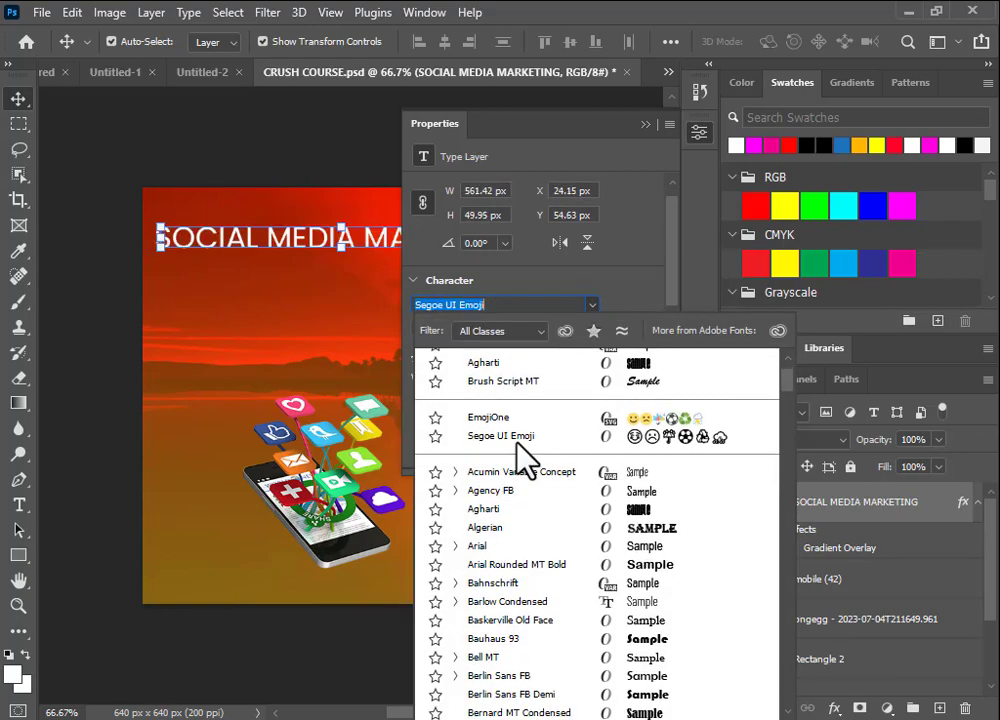
scroll(520, 459, down, 2)
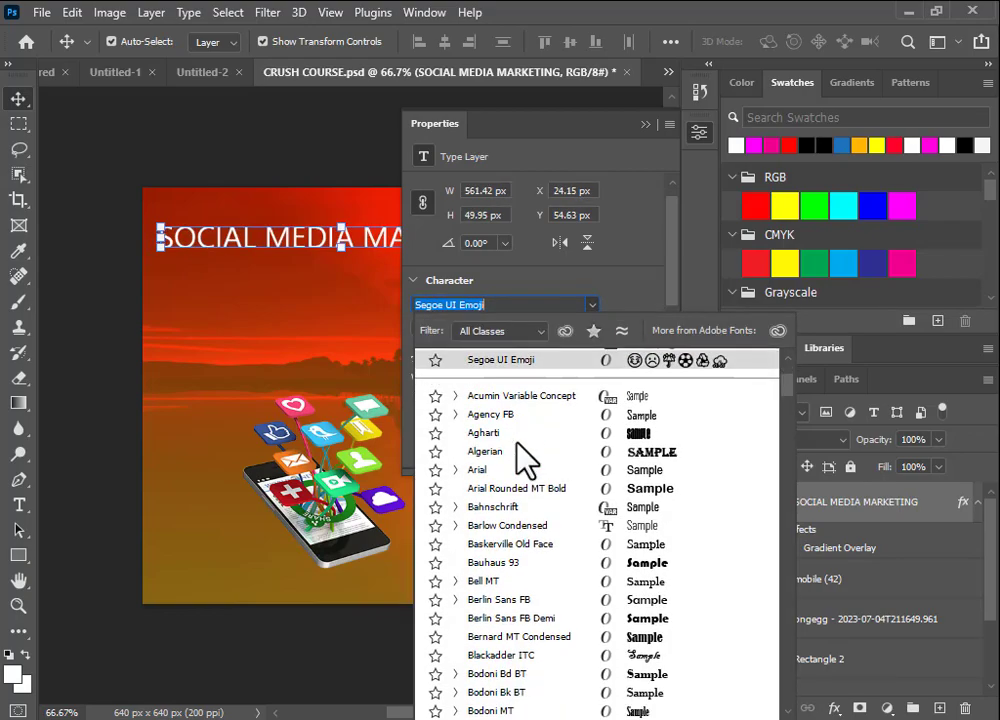
click(503, 305)
key(ctrl+a)
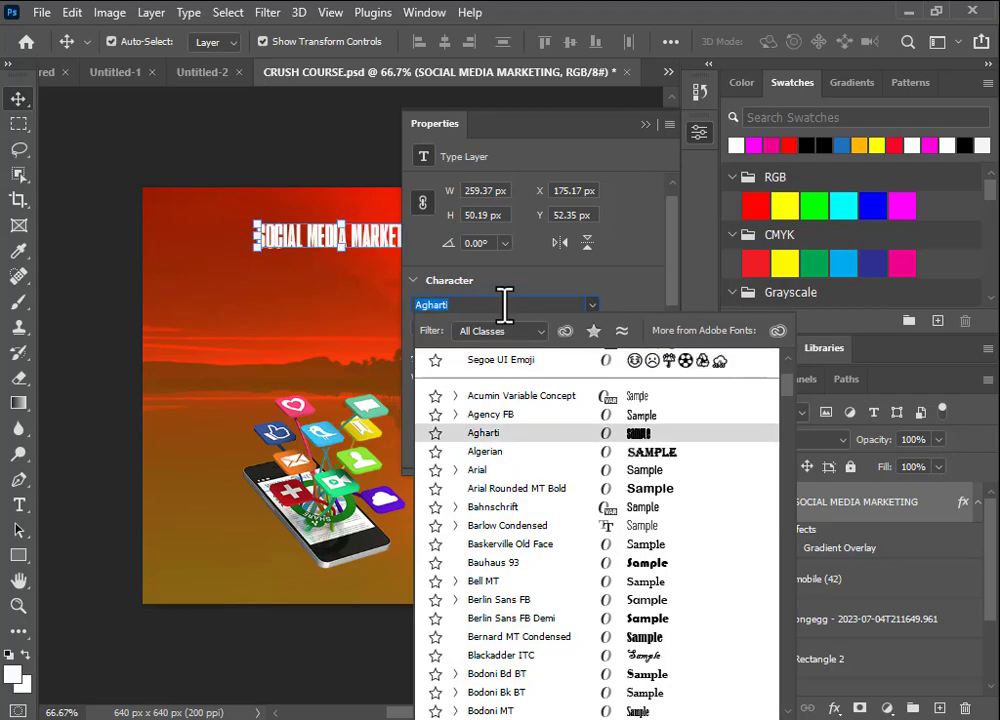
text(TIMES)
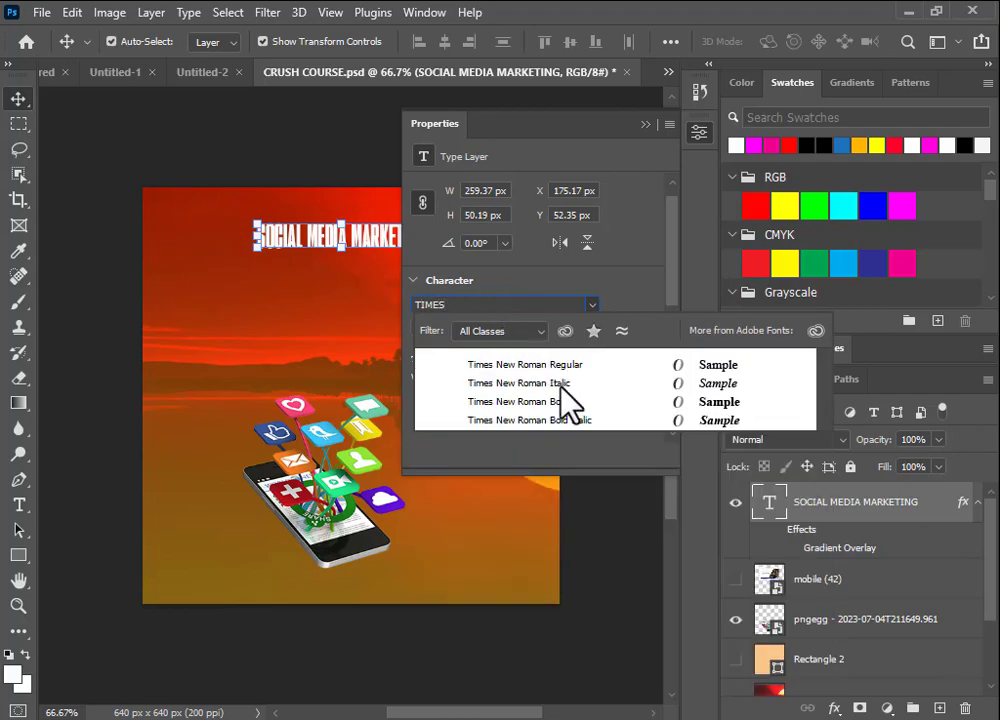
click(534, 404)
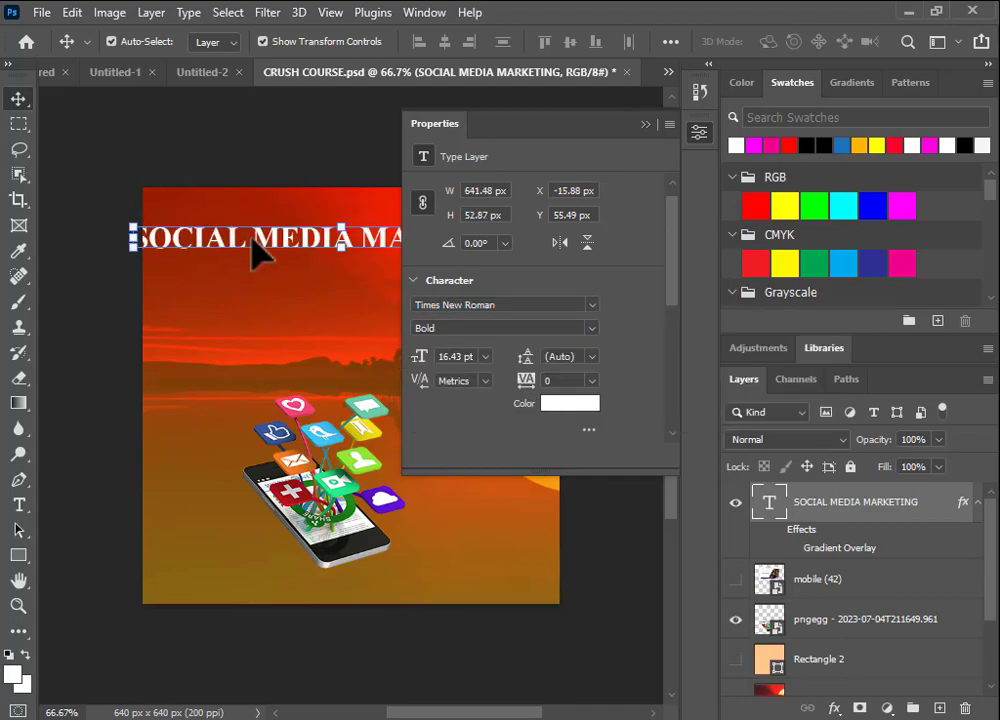
- Try the Italic and Regular styles of Times New Roman on the heading
click(588, 328)
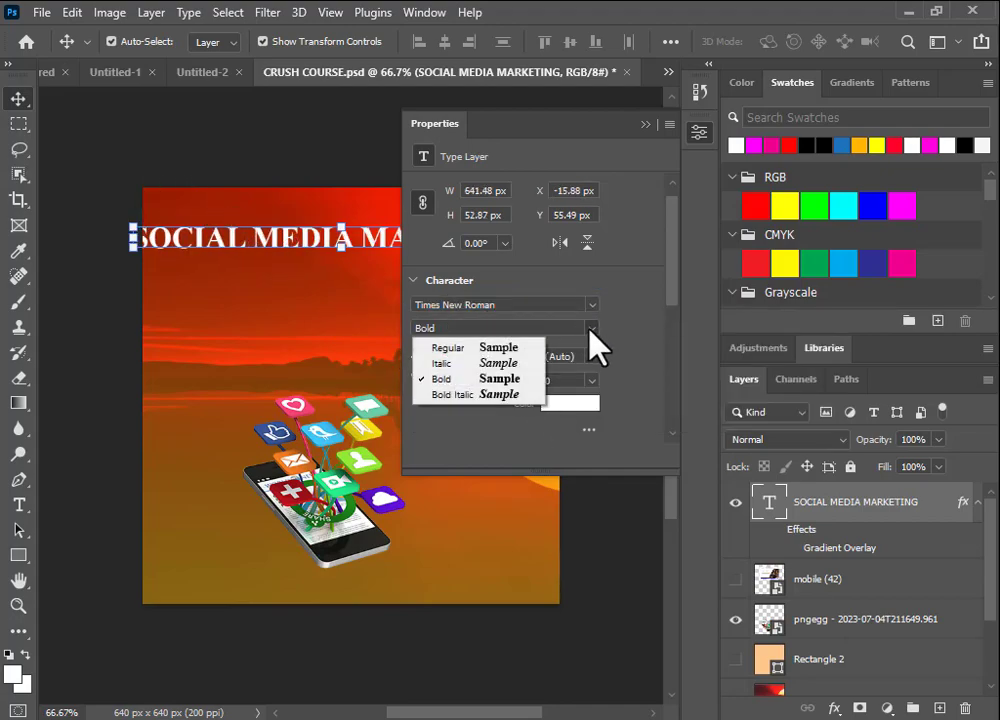
click(510, 363)
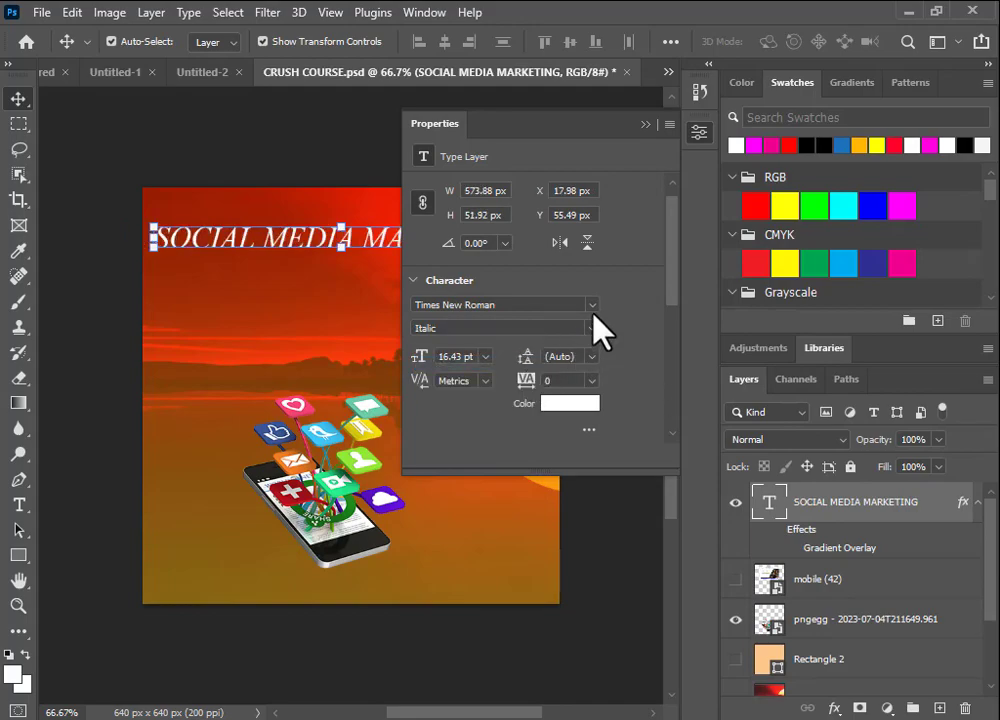
click(590, 328)
click(530, 346)
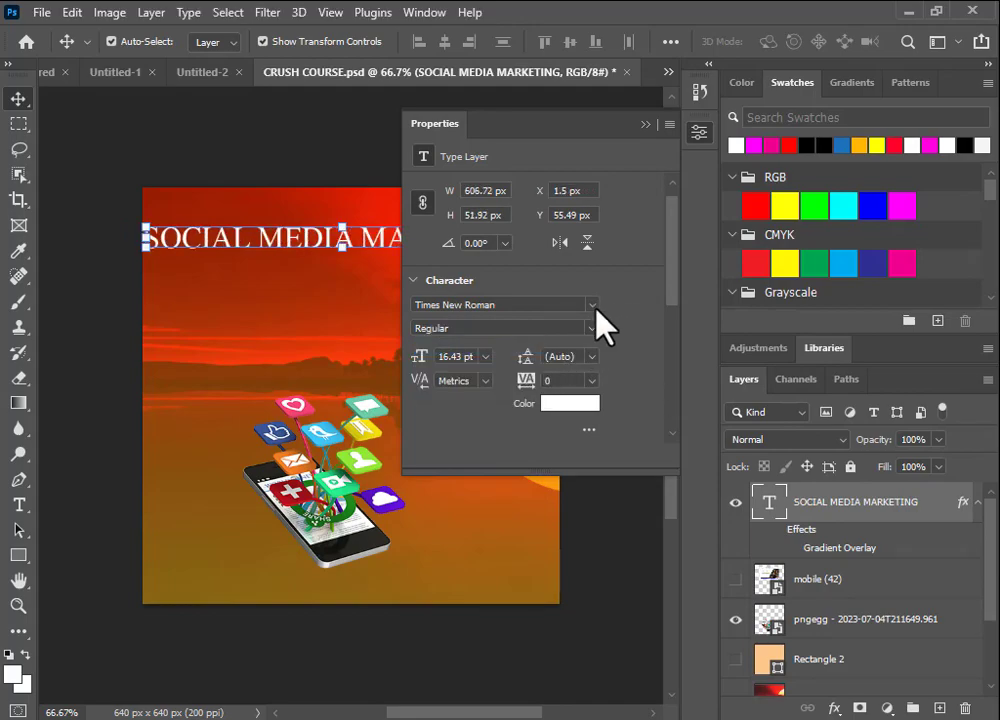
- Try the Impact and Bahnschrift fonts on the heading
click(592, 305)
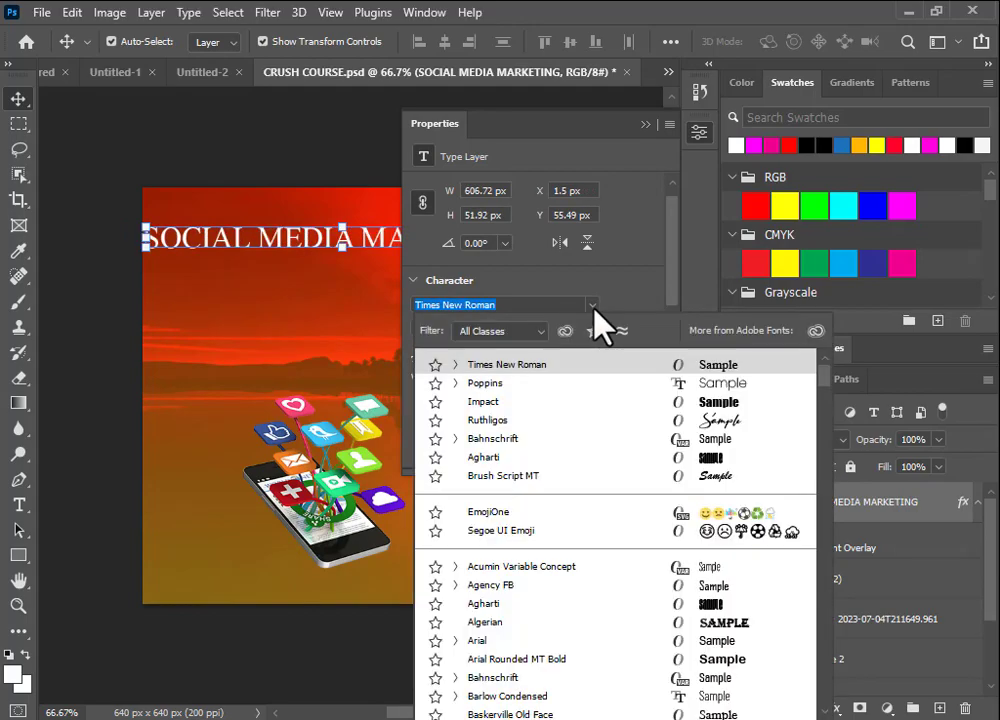
click(498, 403)
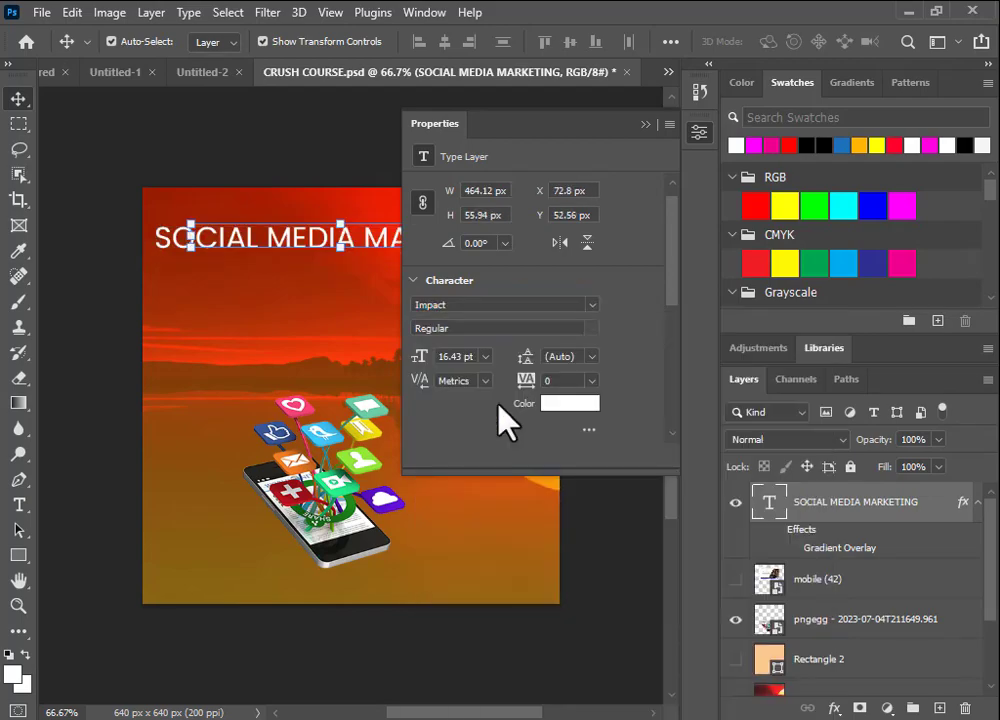
click(591, 305)
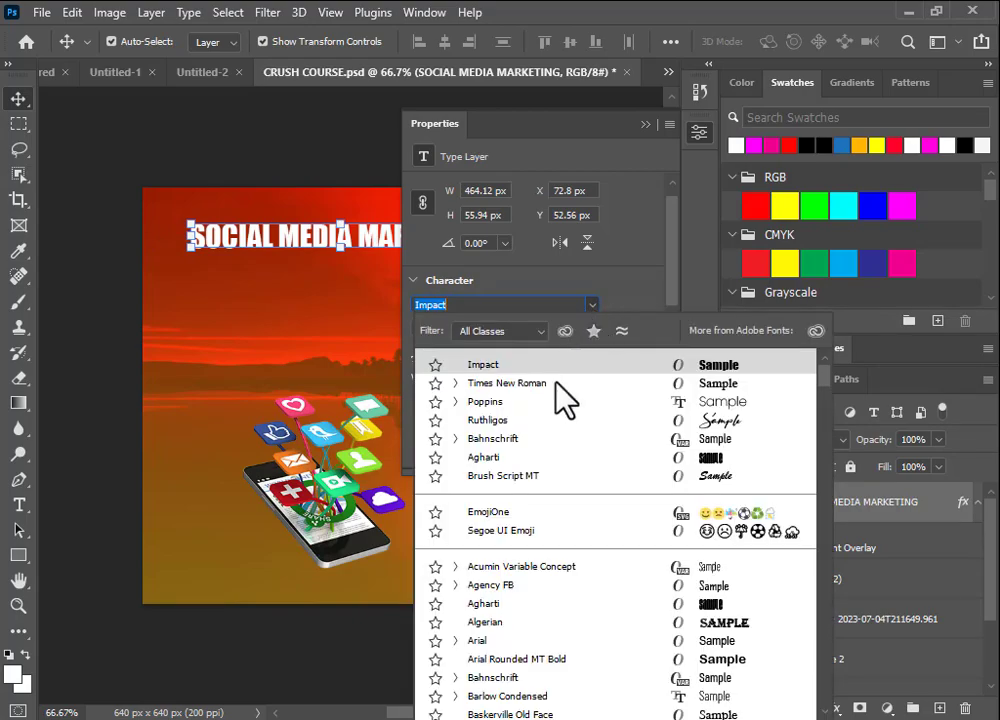
click(503, 442)
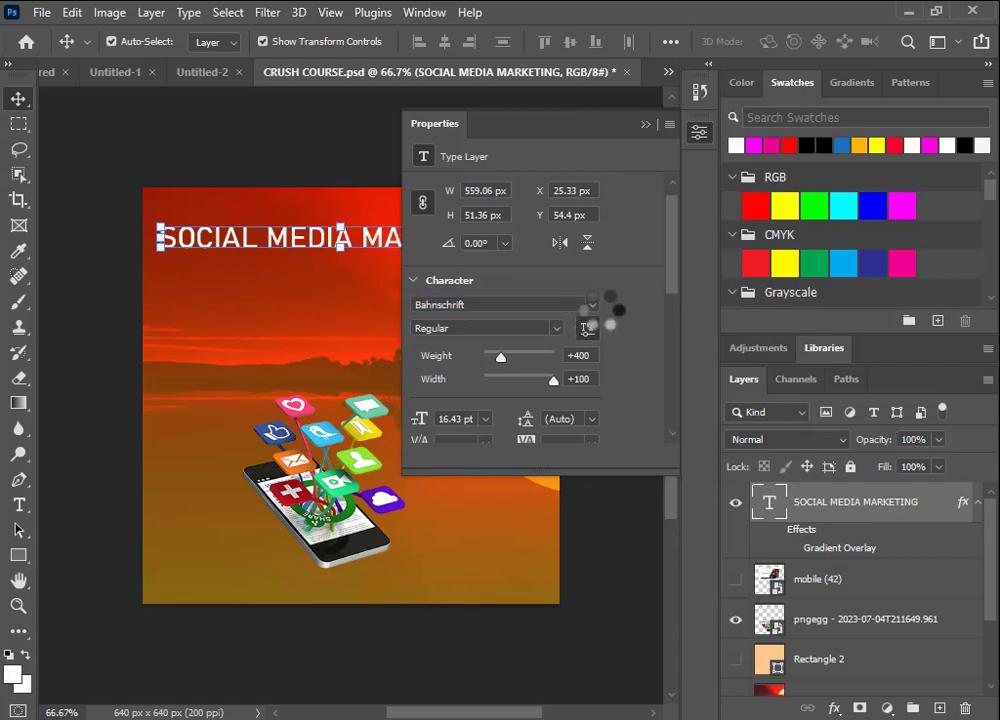
- Set the heading's font to Agharti and scale it up to about 561 px wide, nearly spanning the poster
click(592, 304)
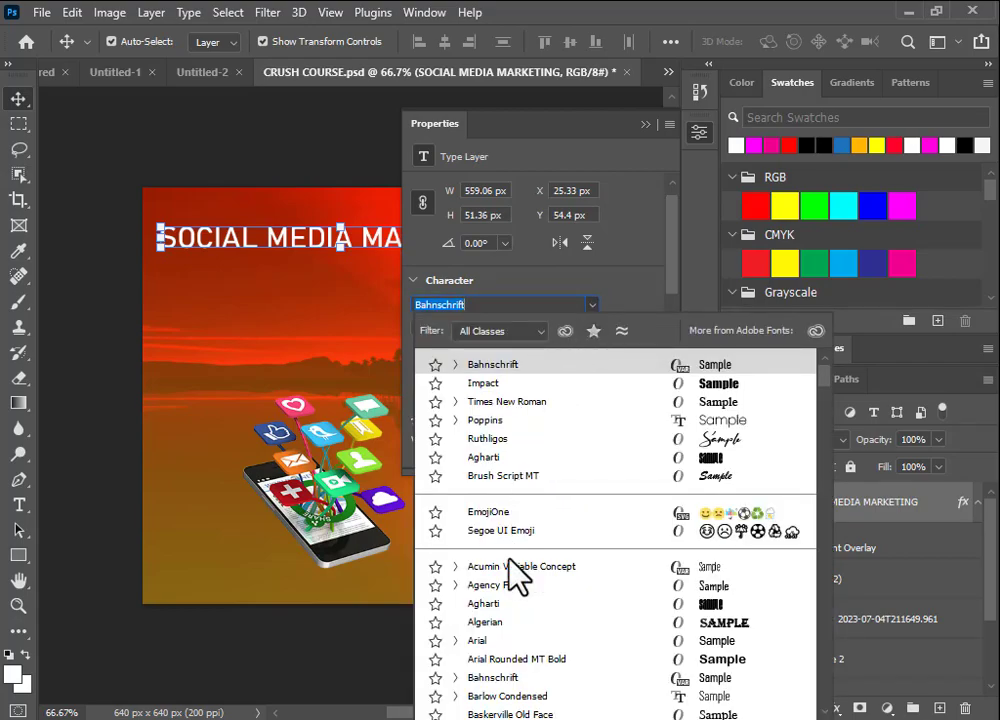
click(485, 604)
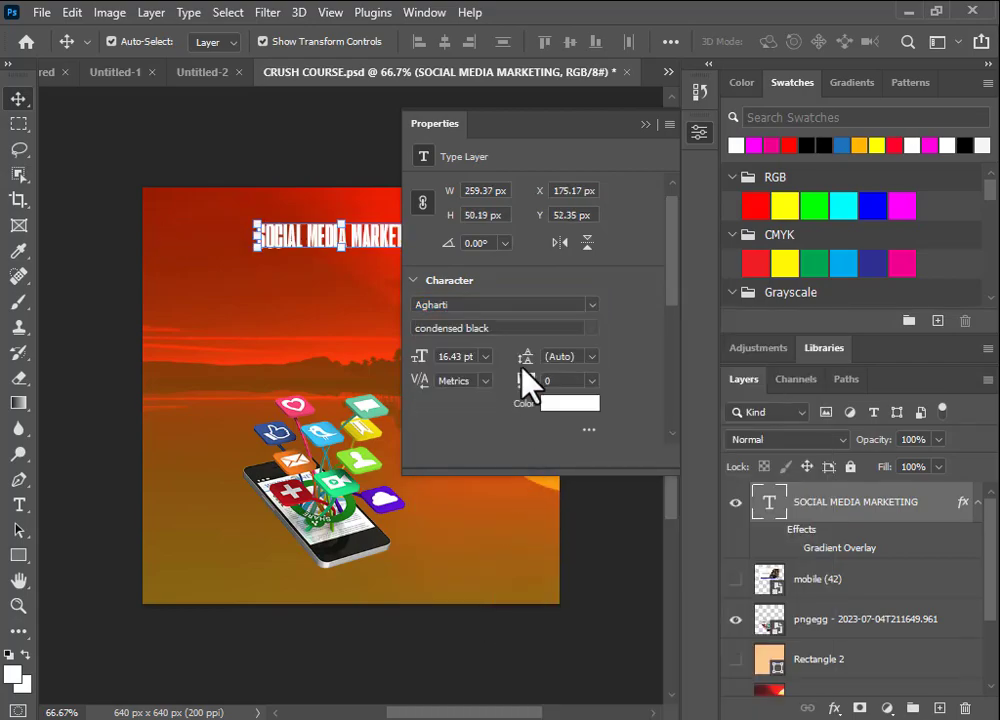
drag(246, 259, 158, 279)
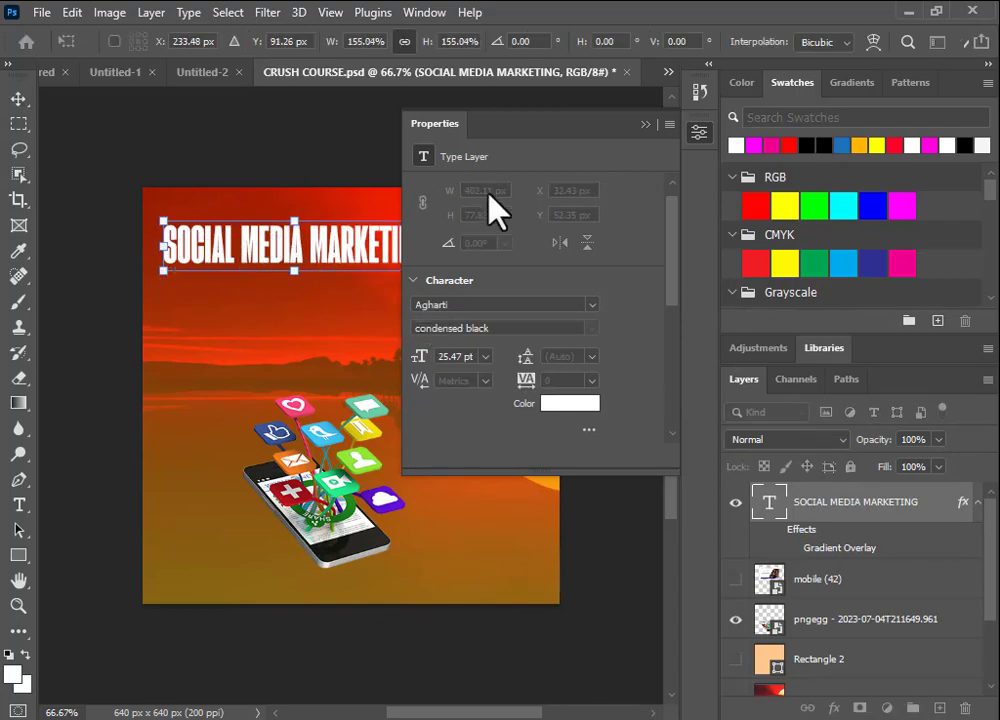
click(645, 125)
drag(430, 271, 532, 296)
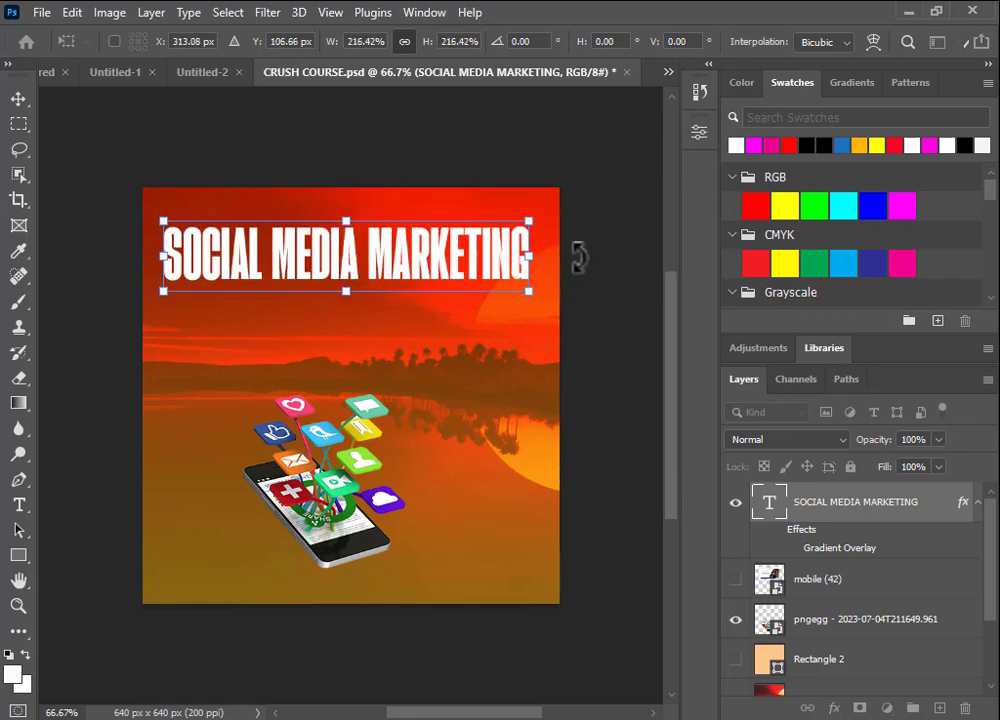
click(699, 131)
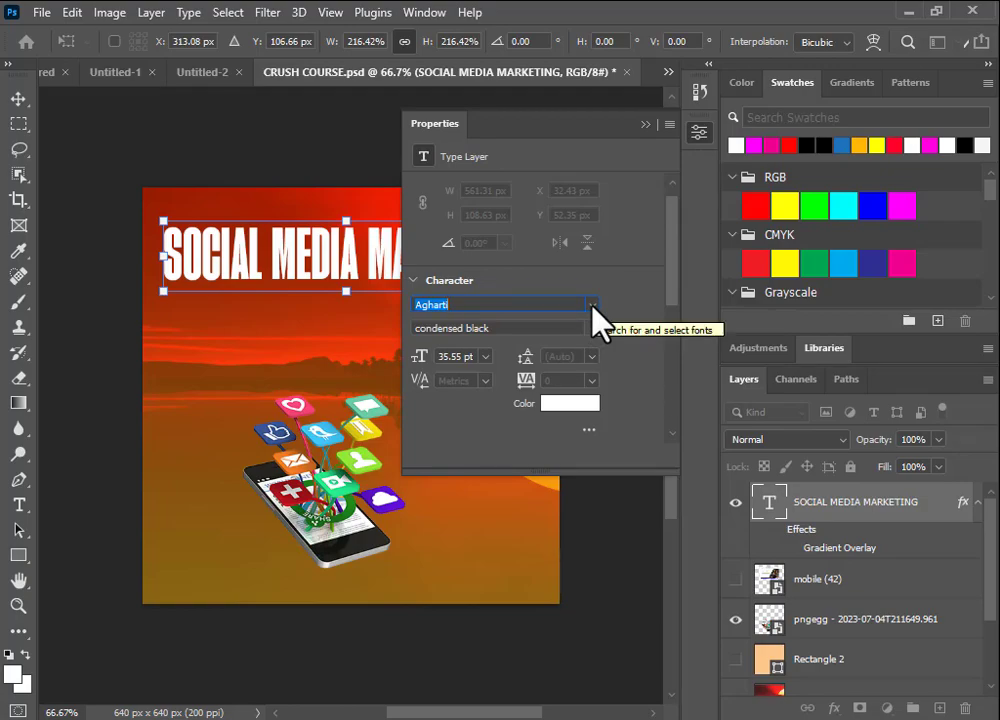
click(18, 99)
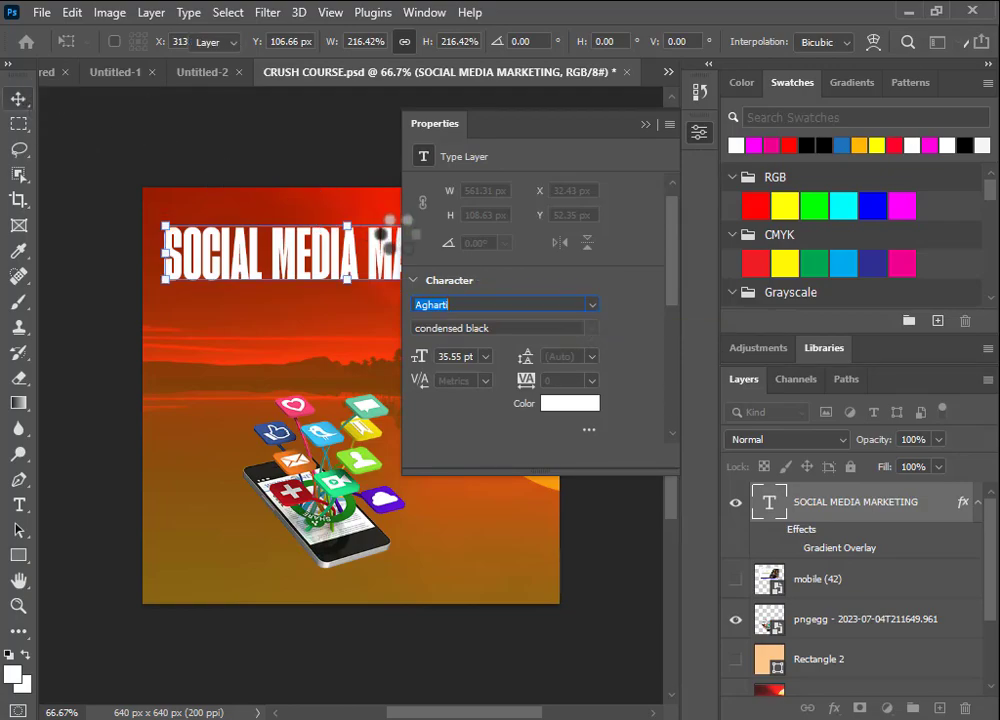
click(593, 305)
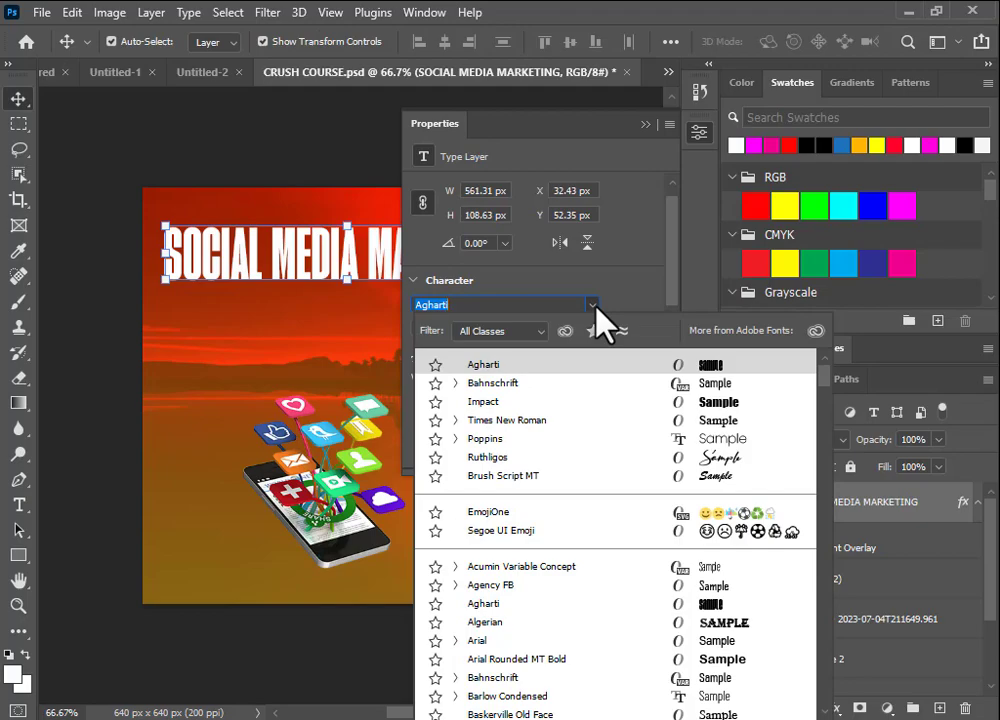
click(593, 305)
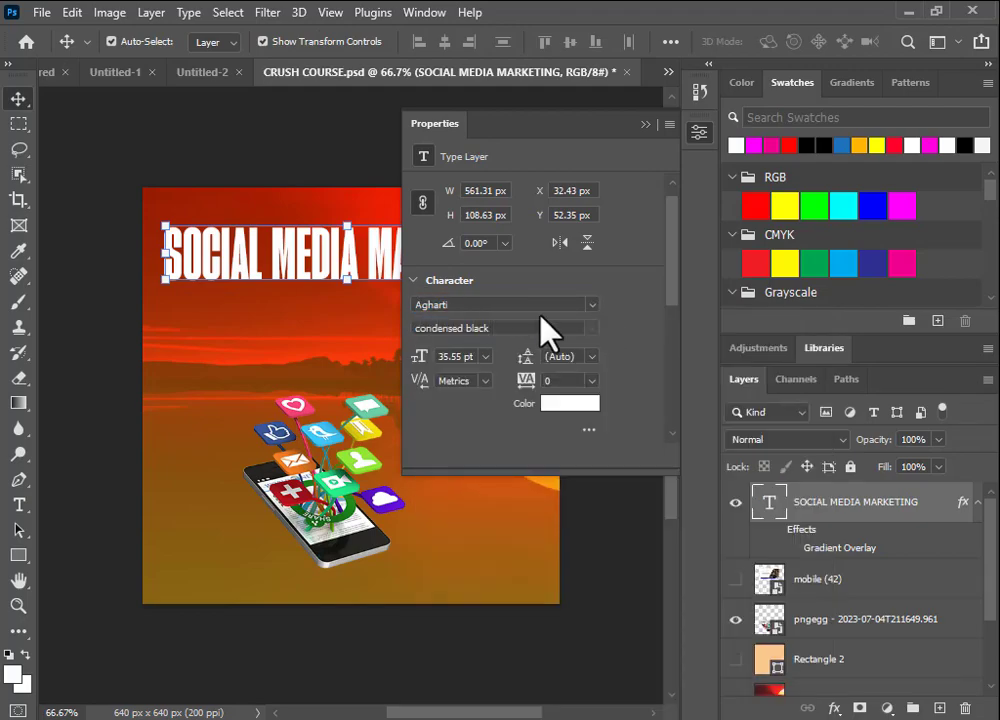
click(645, 125)
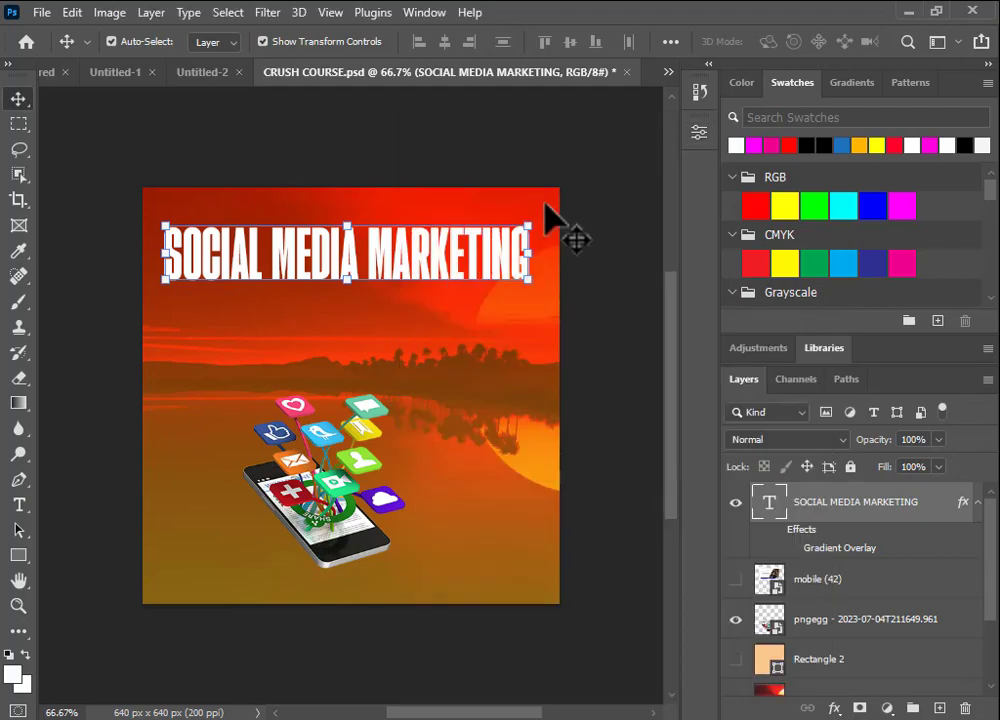
click(521, 259)
double_click(521, 262)
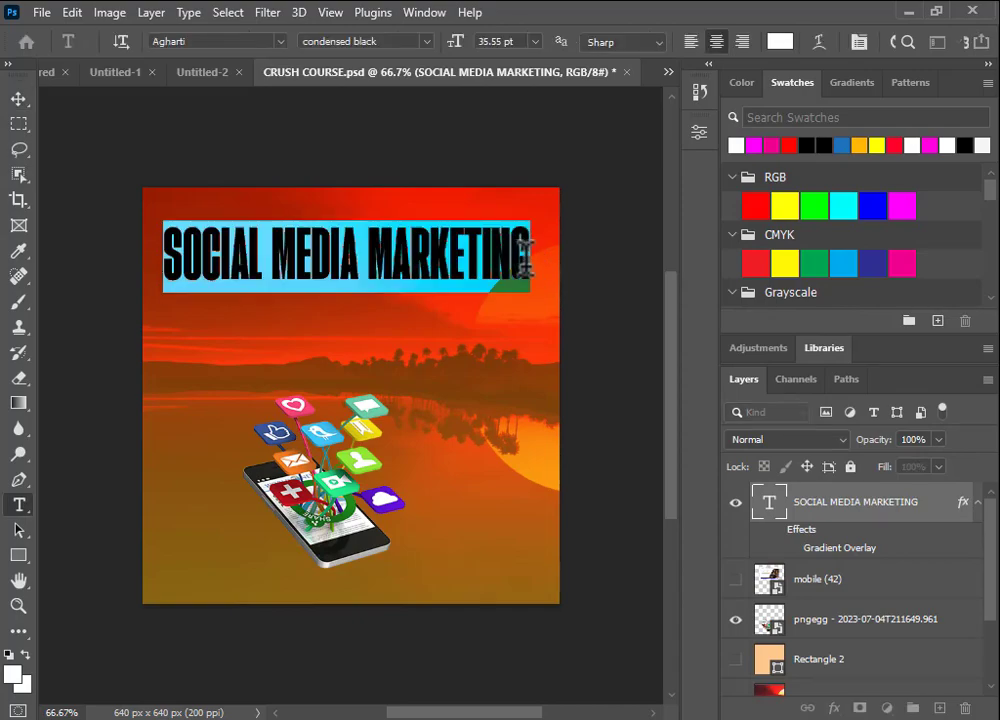
click(521, 262)
click(18, 98)
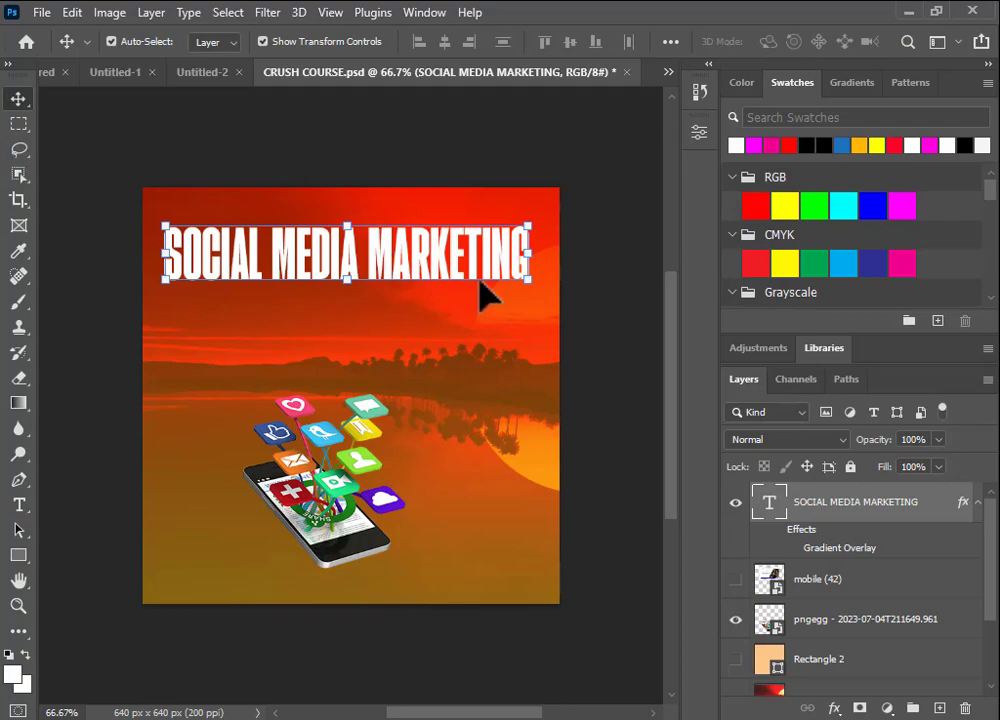
- Duplicate the SOCIAL MEDIA MARKETING heading and place the copy below it, just above the phone graphic
click(632, 357)
click(458, 262)
drag(389, 251, 387, 352)
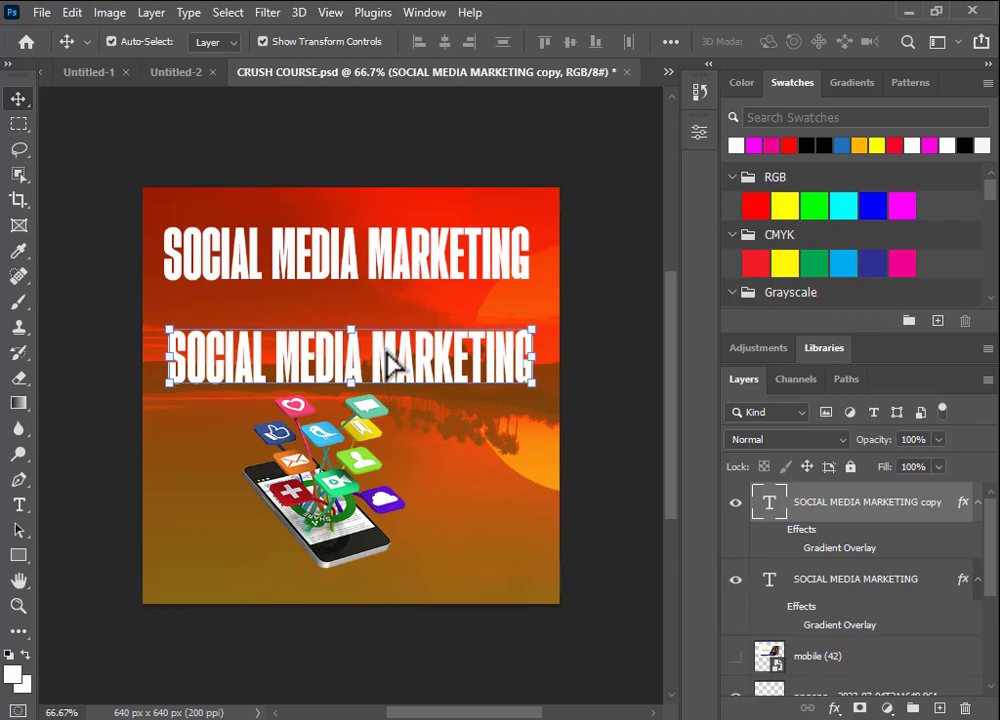
- Replace the copied heading's text with three lines reading FACEBOOK, INSTAGRAM and TIKTOK
double_click(387, 352)
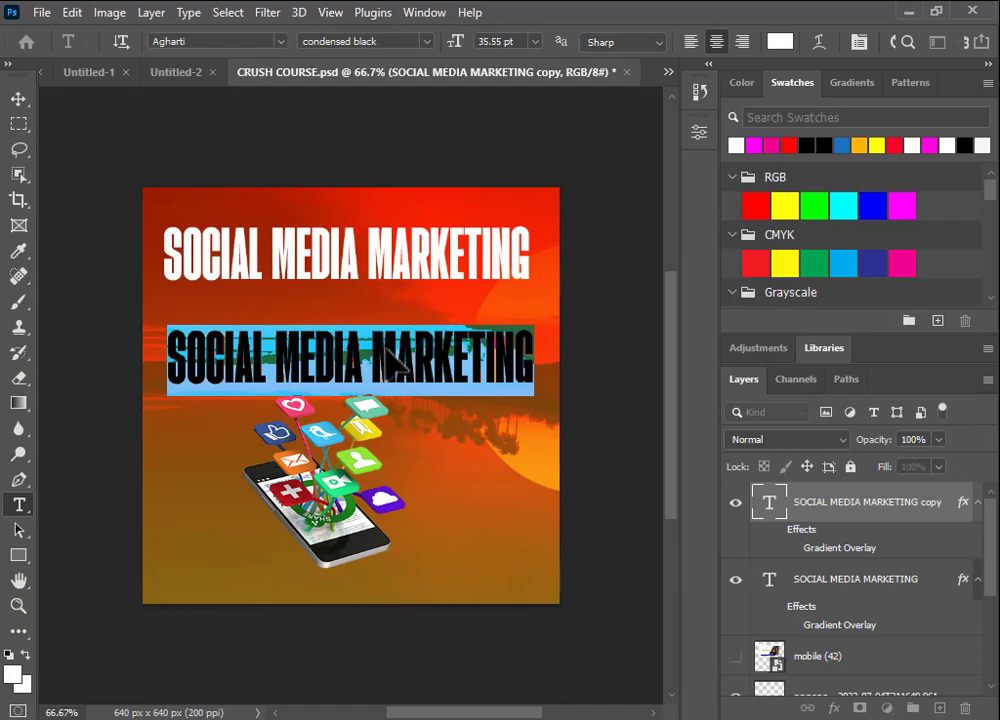
text(FACEBOK)
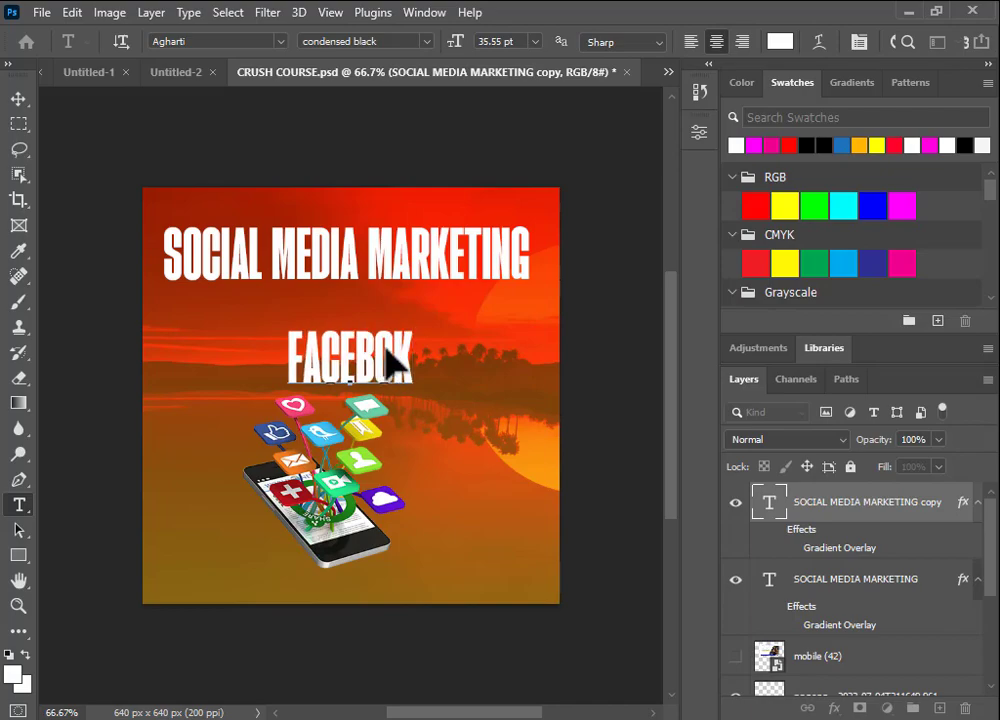
key(BackSpace)
text(O)
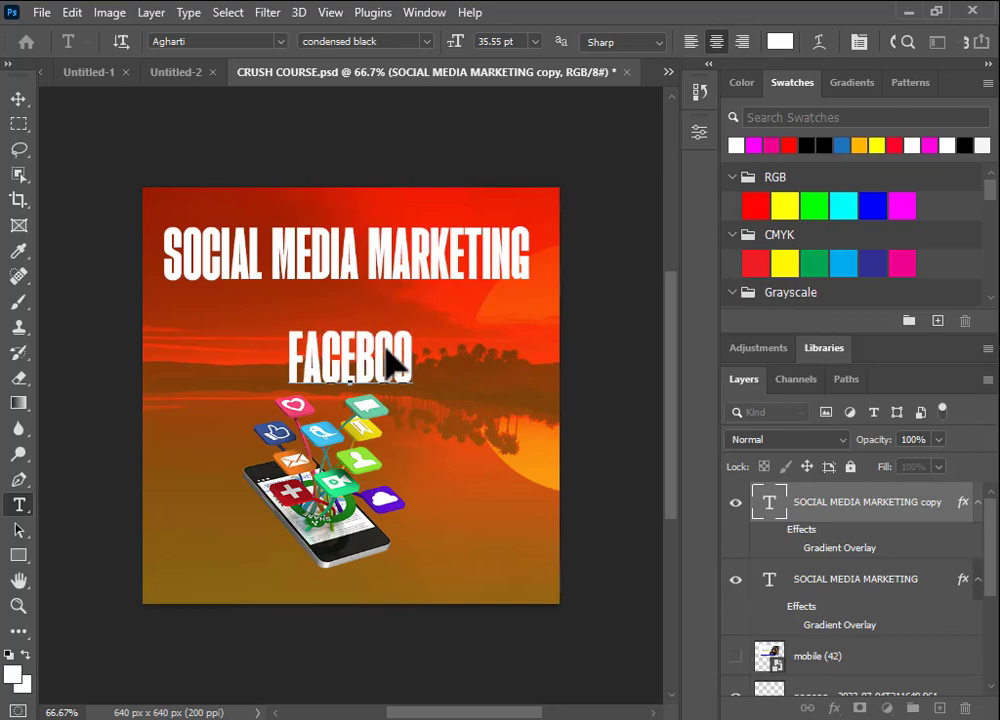
text(K)
key(Return)
text(INSTAGR)
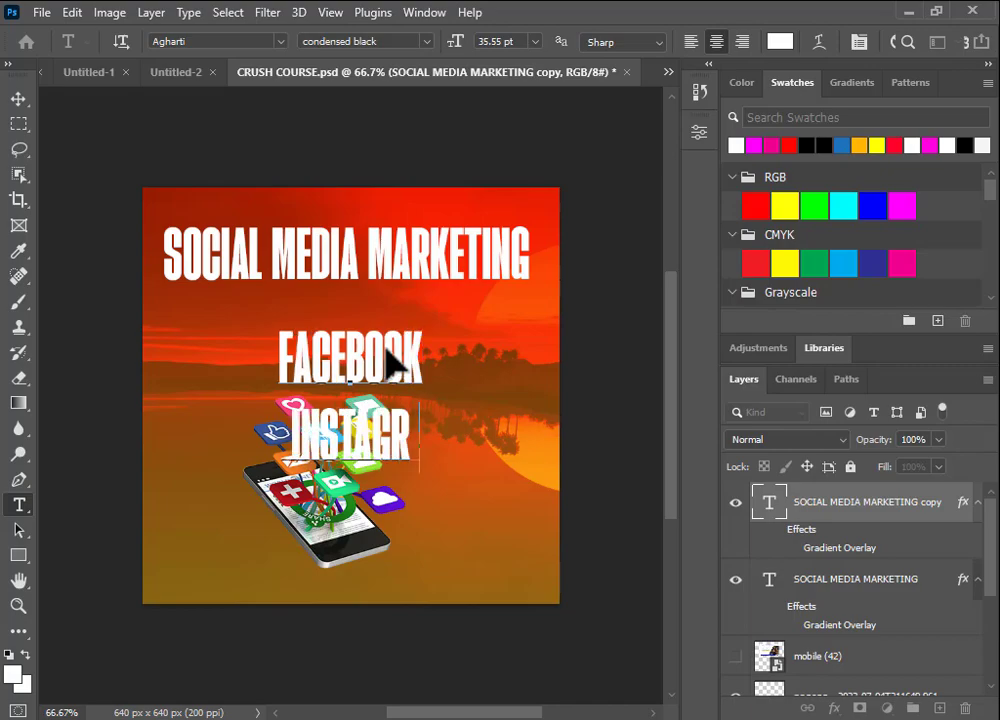
text(AM)
key(Return)
text(TIKTOK)
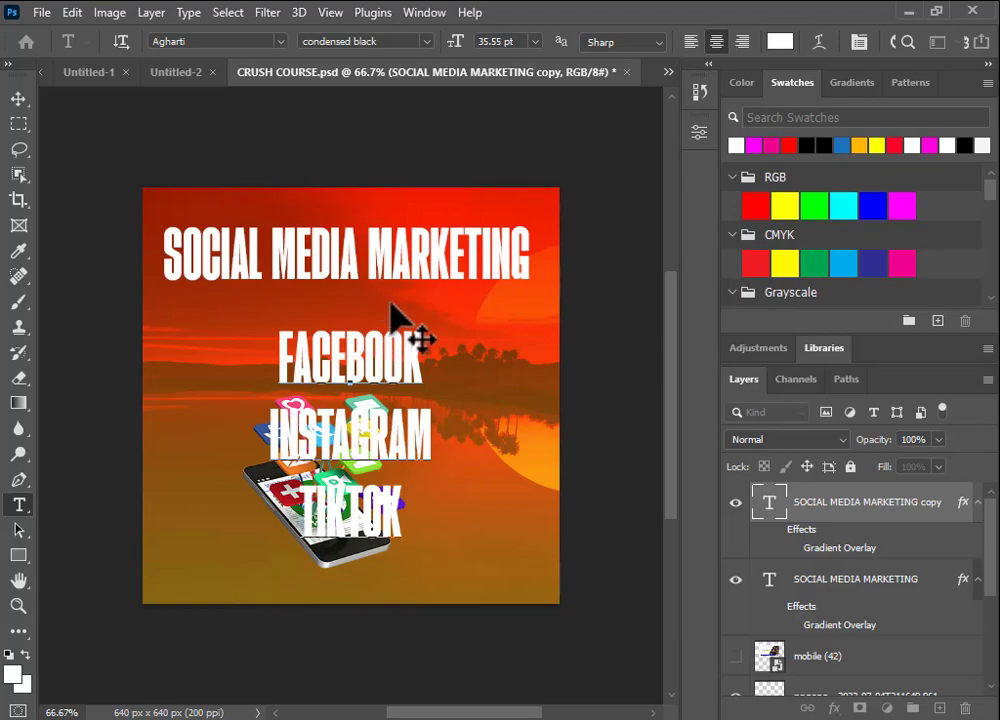
click(18, 99)
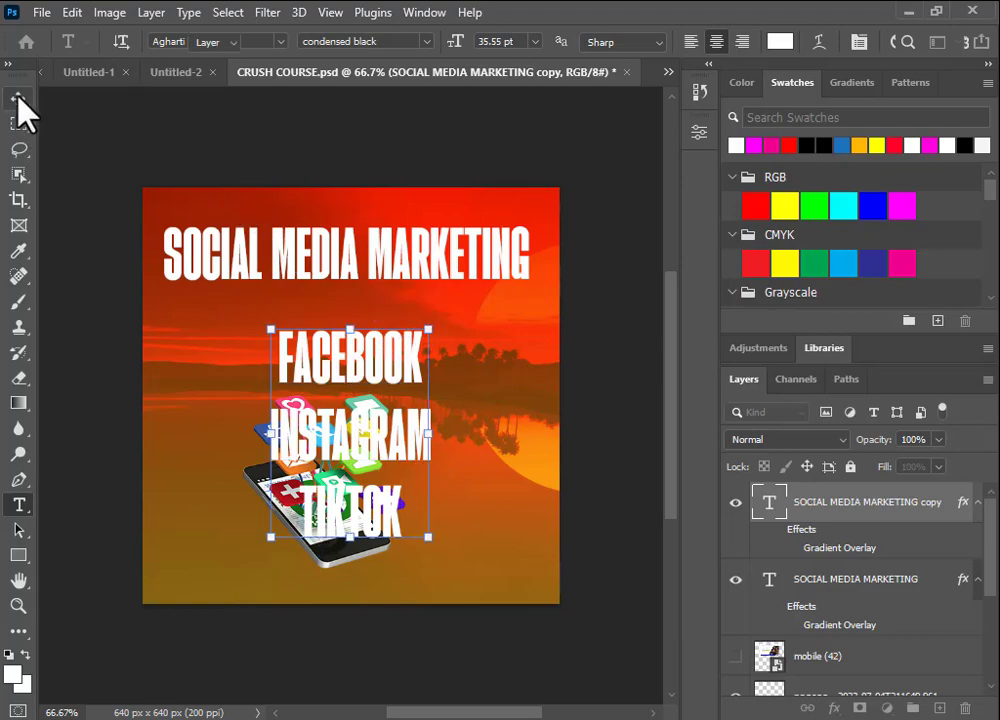
- Move the platform list near the poster's centre, overlapping the phone graphic, and colour its text black
drag(340, 357, 424, 343)
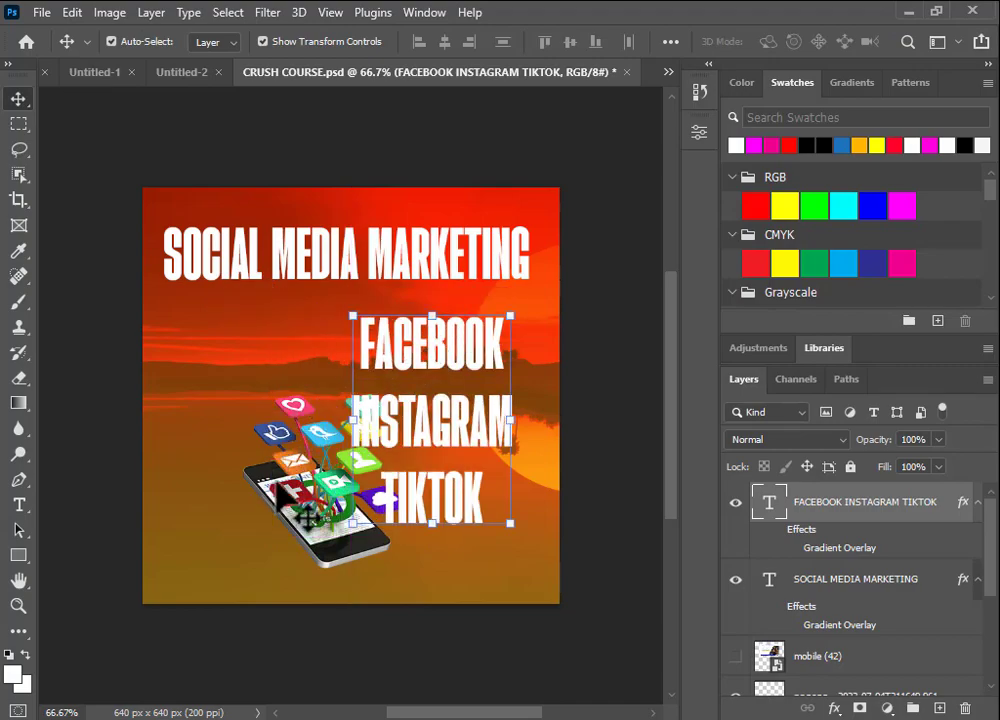
click(300, 505)
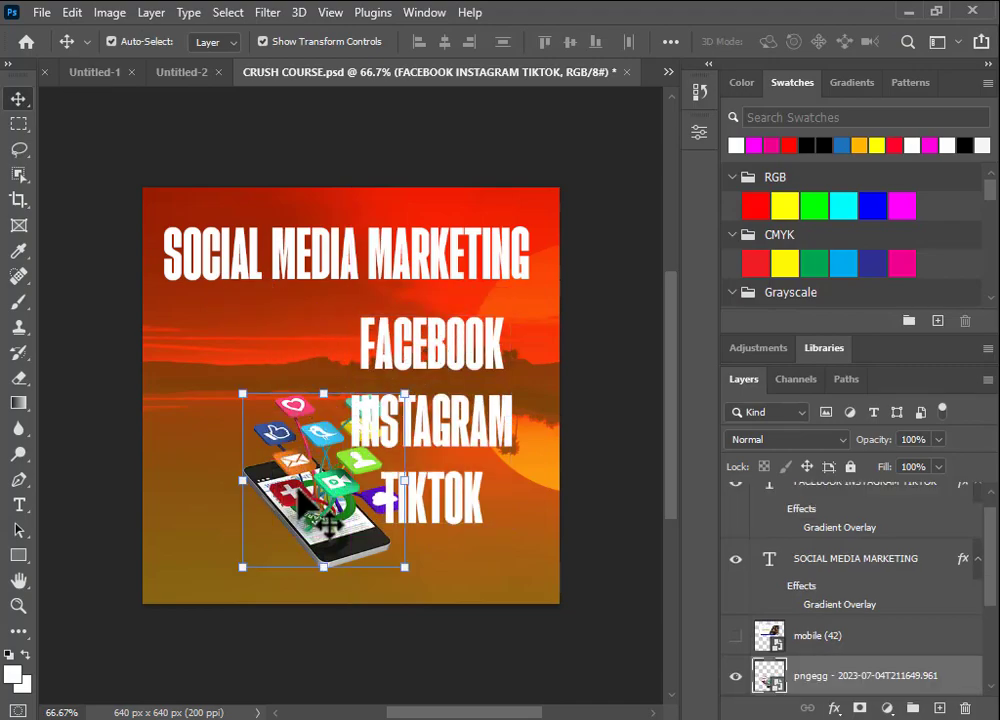
click(462, 440)
drag(462, 440, 385, 440)
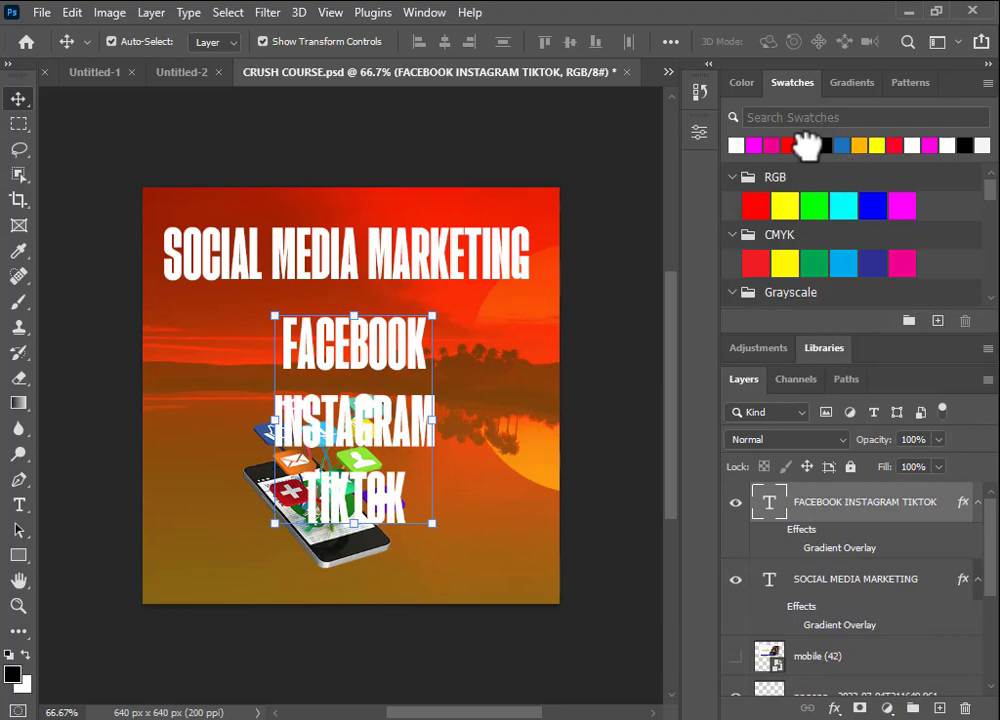
click(806, 145)
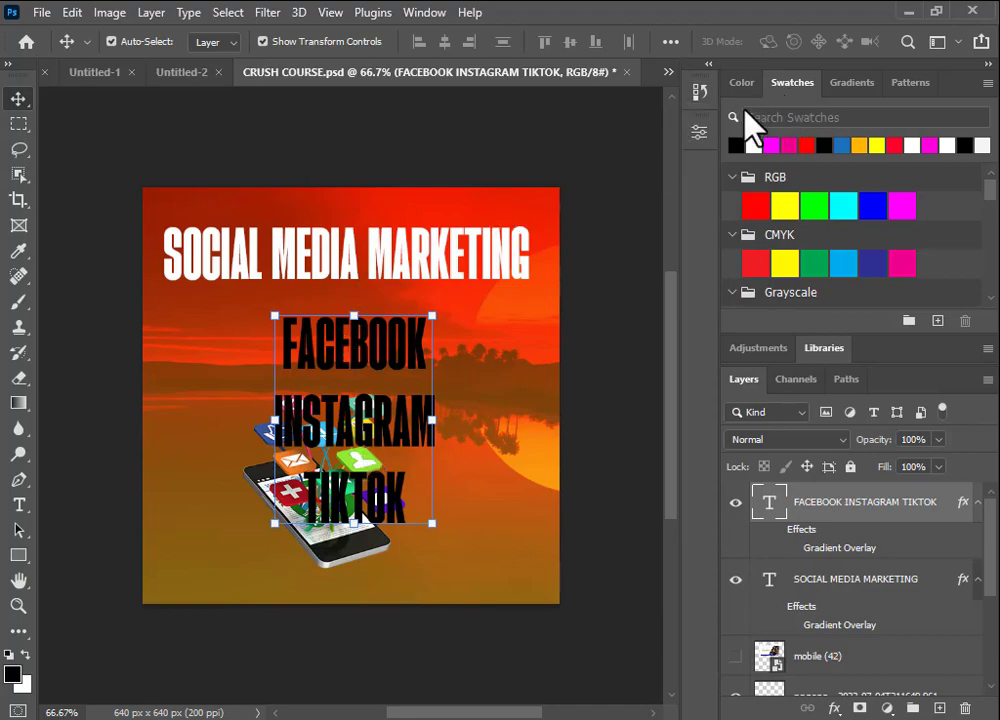
- Left-align the platform list and place it directly below the heading, near the poster's left side
click(699, 131)
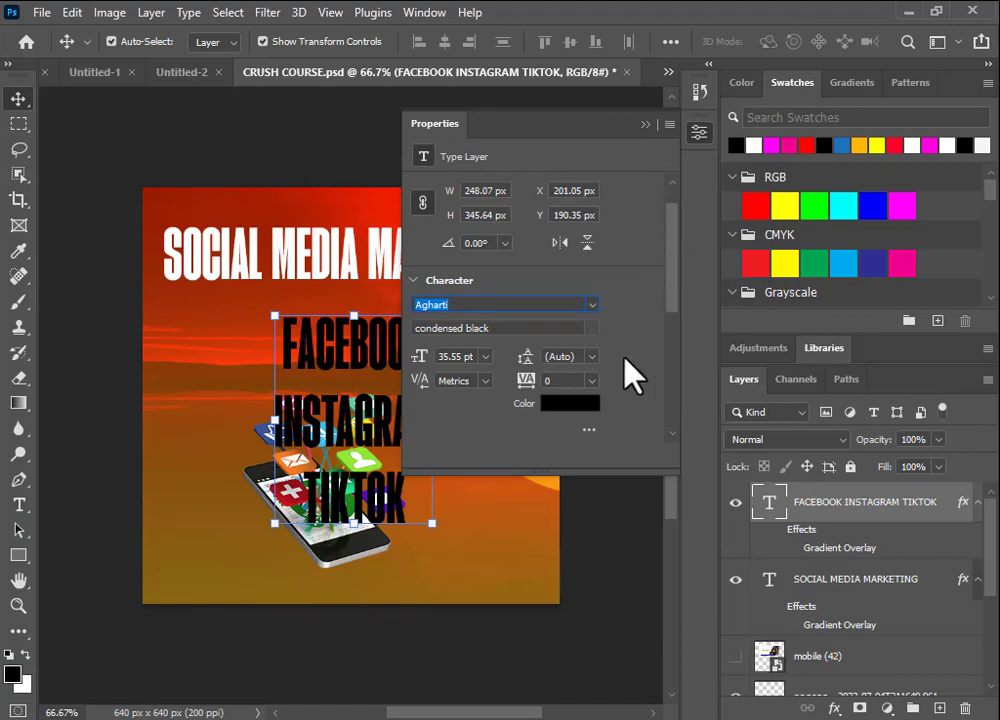
scroll(625, 368, down, 3)
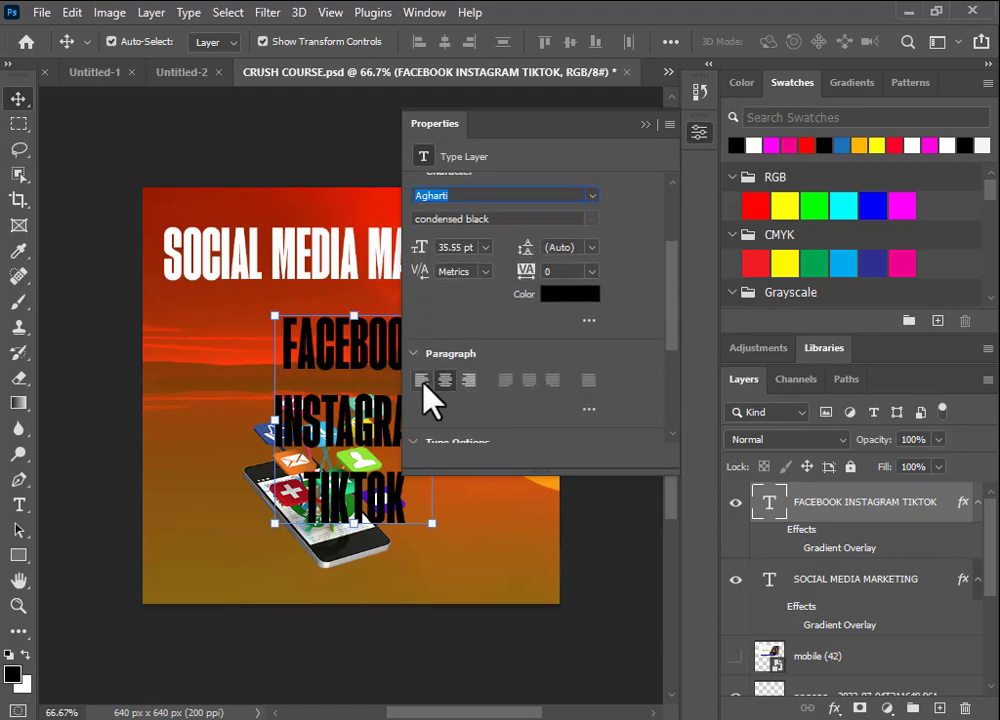
click(423, 382)
drag(386, 370, 223, 368)
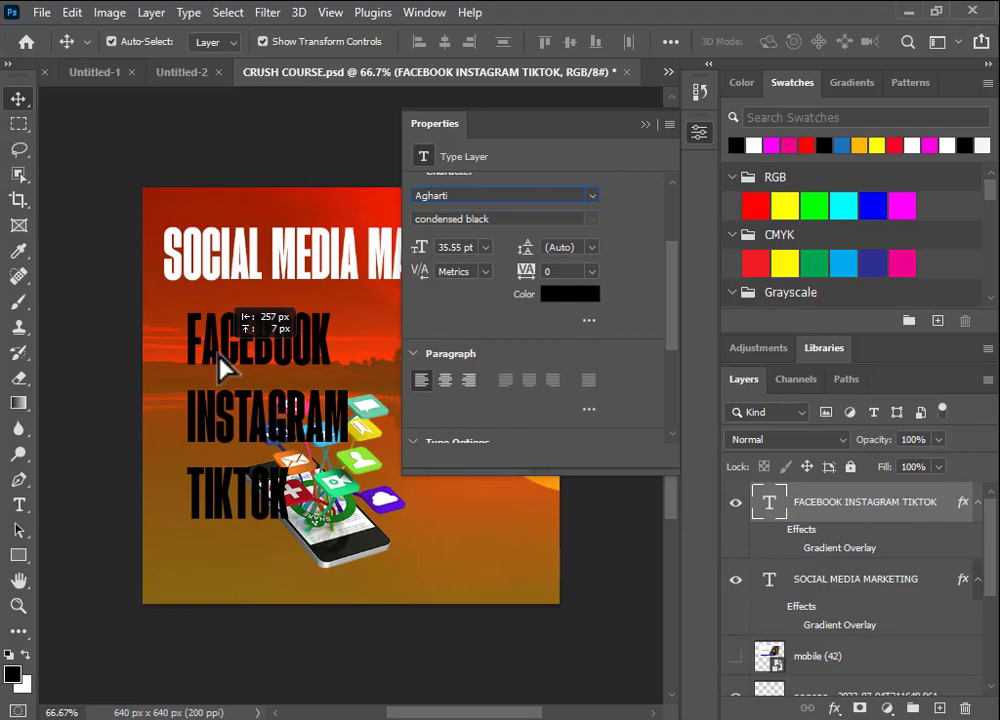
click(470, 381)
drag(229, 350, 446, 350)
click(418, 383)
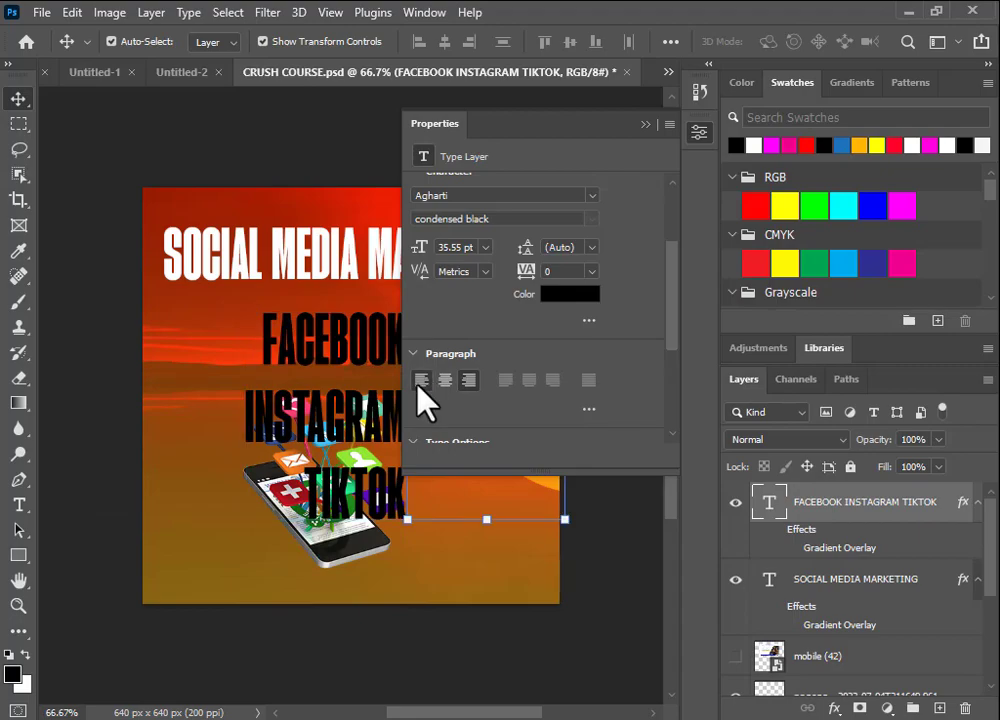
drag(446, 502, 216, 478)
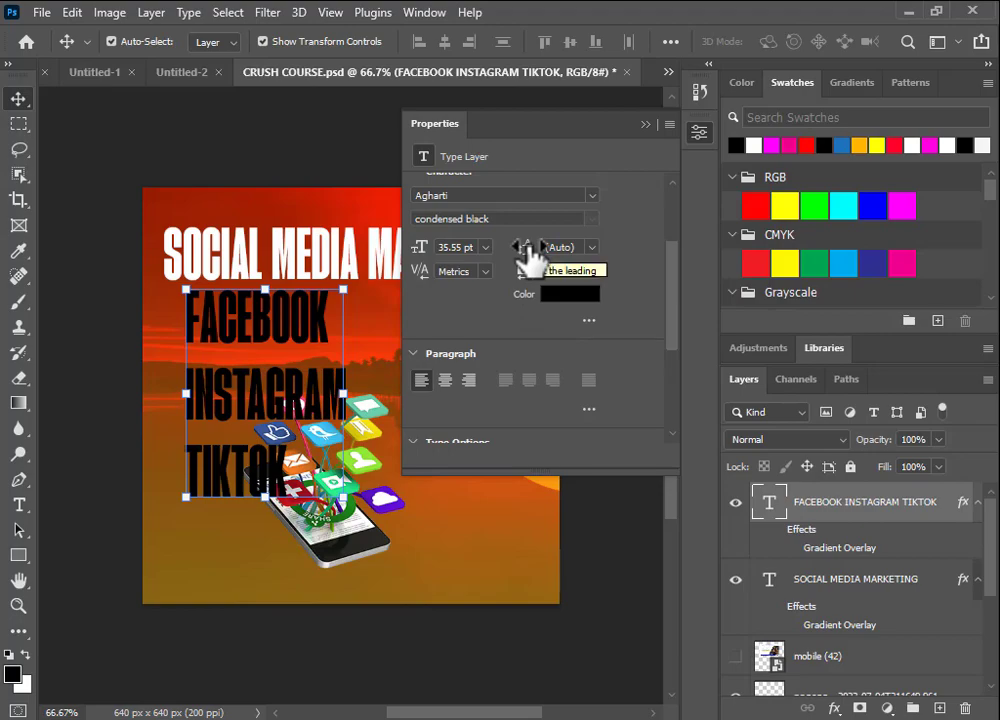
- Set the platform list's leading to 38 pt, and try tracking values of 60 and 50 before setting the tracking to 0
mouse_move(530, 252)
mouse_down()
mouse_move(590, 232)
mouse_move(612, 248)
mouse_move(578, 236)
mouse_move(556, 252)
mouse_move(511, 250)
mouse_move(521, 249)
mouse_up()
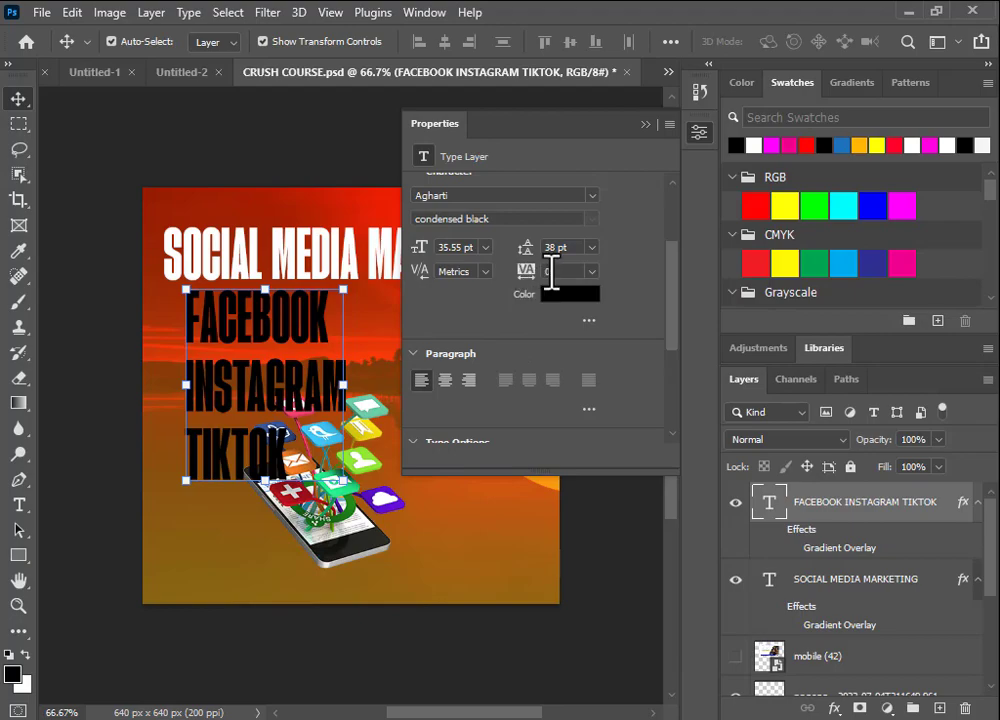
mouse_move(526, 285)
mouse_down()
mouse_move(540, 288)
mouse_move(515, 270)
mouse_move(528, 270)
mouse_move(510, 270)
mouse_move(516, 280)
mouse_move(522, 268)
mouse_up()
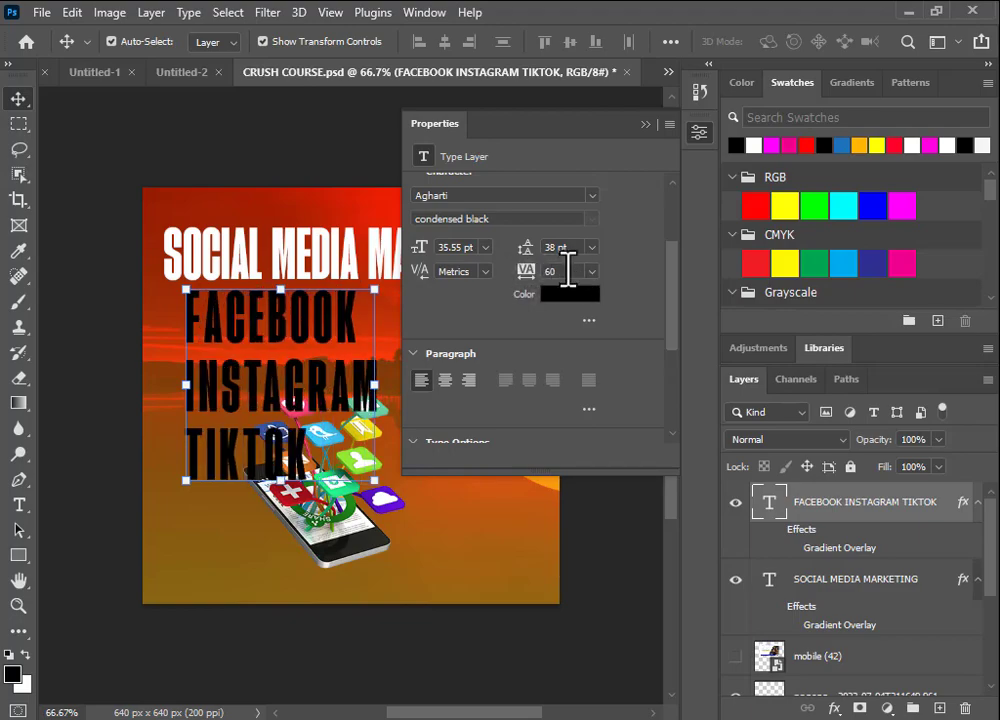
double_click(567, 270)
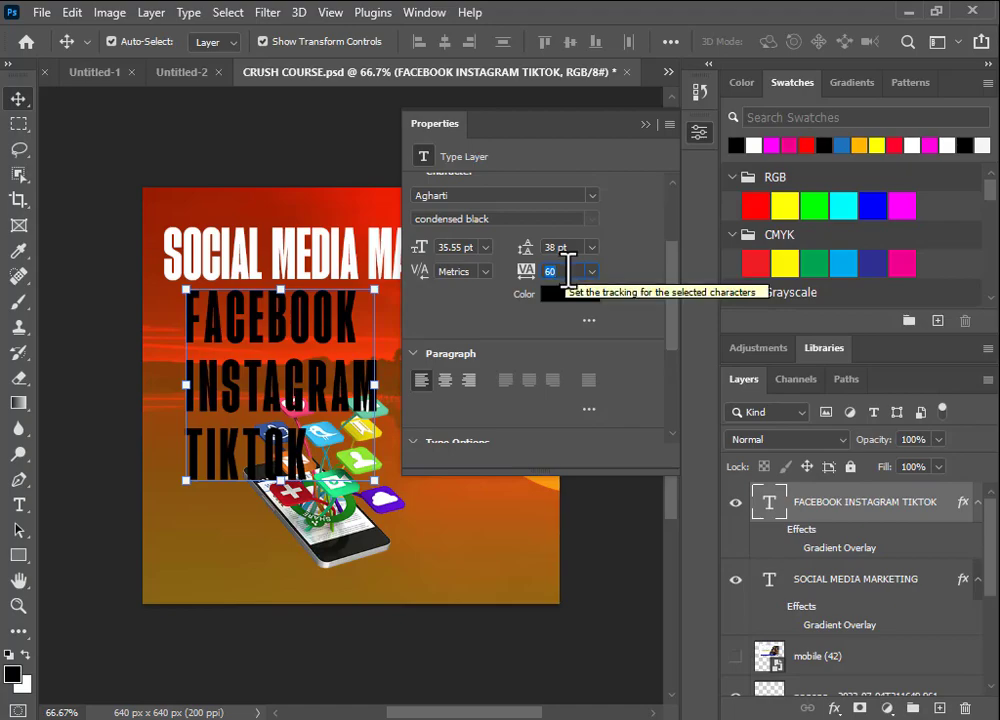
text(50)
key(Return)
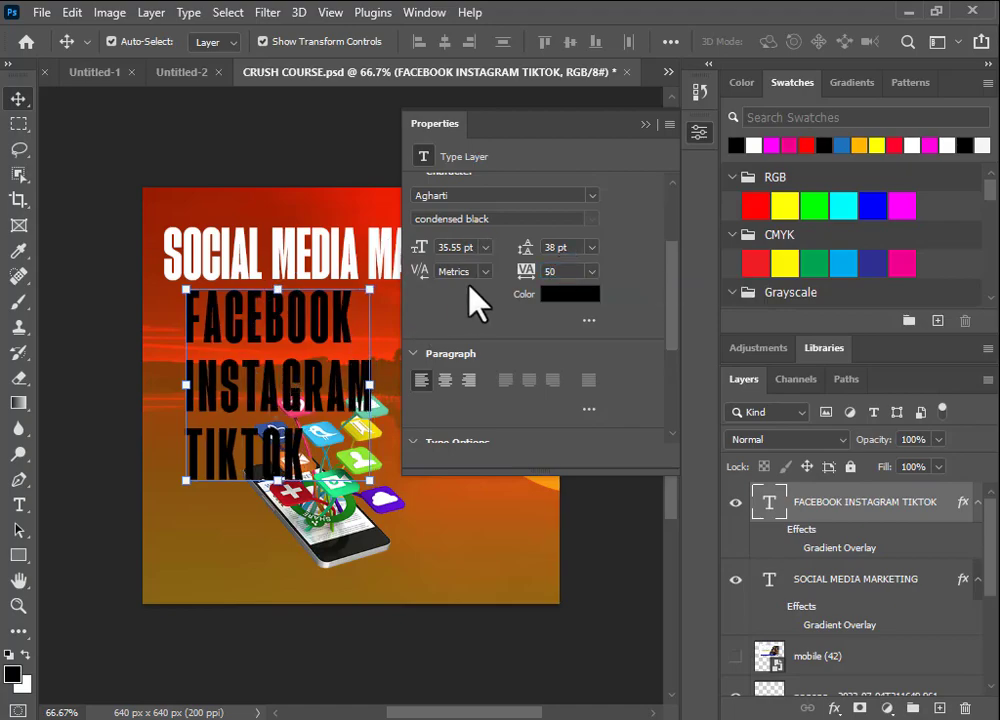
drag(535, 270, 527, 270)
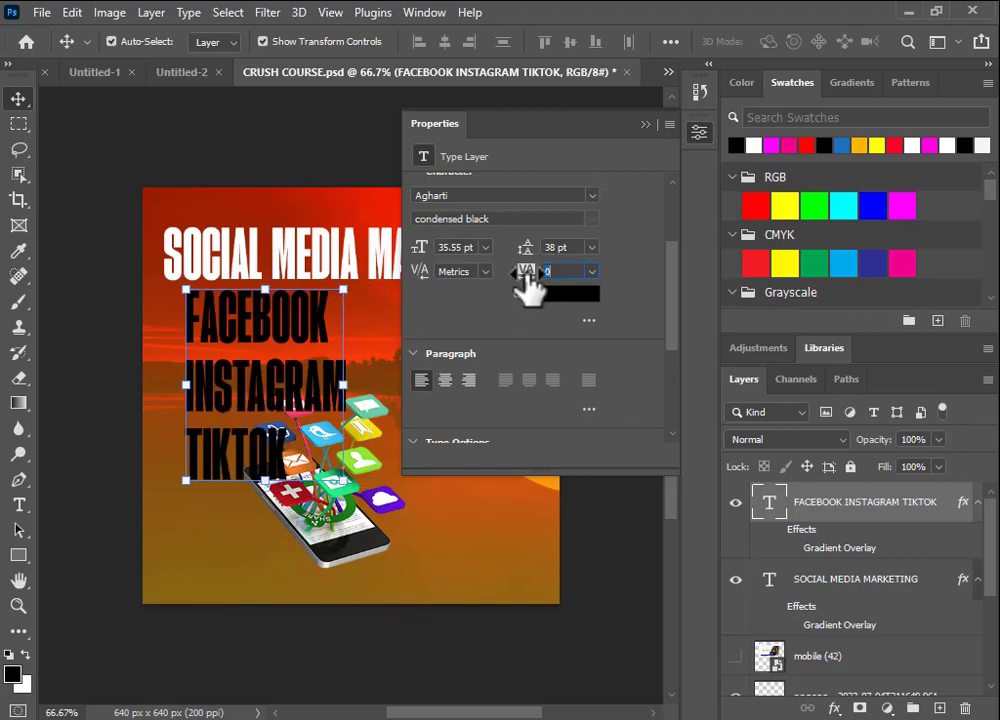
- Try centre and right paragraph alignment on the platform list, and return it to left alignment
click(594, 195)
click(594, 195)
click(577, 218)
scroll(565, 216, down, 1)
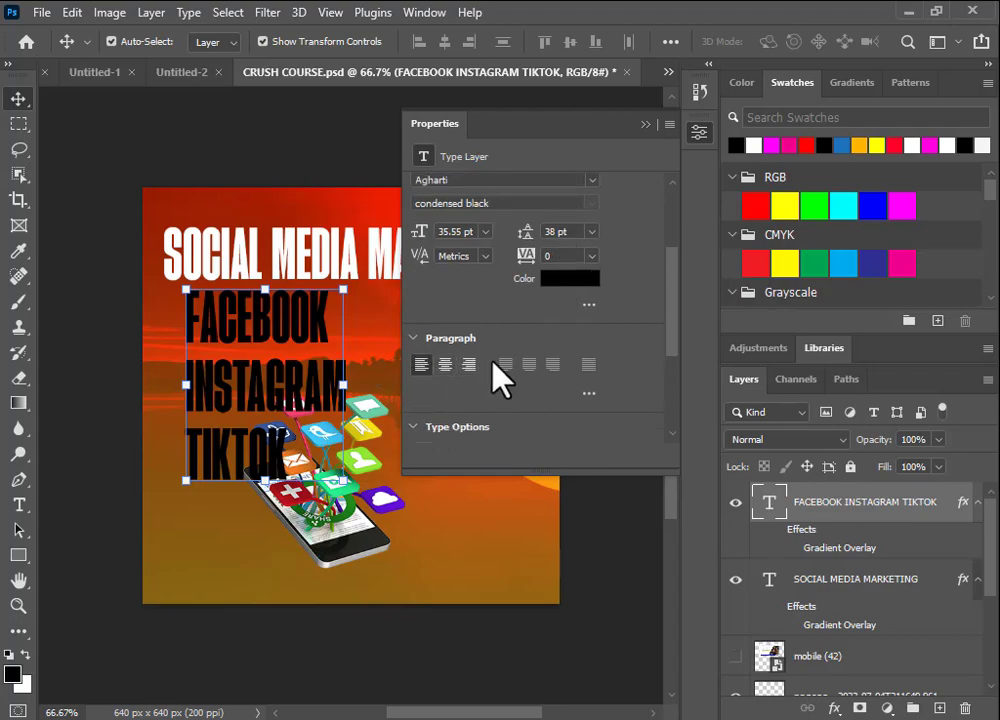
click(446, 366)
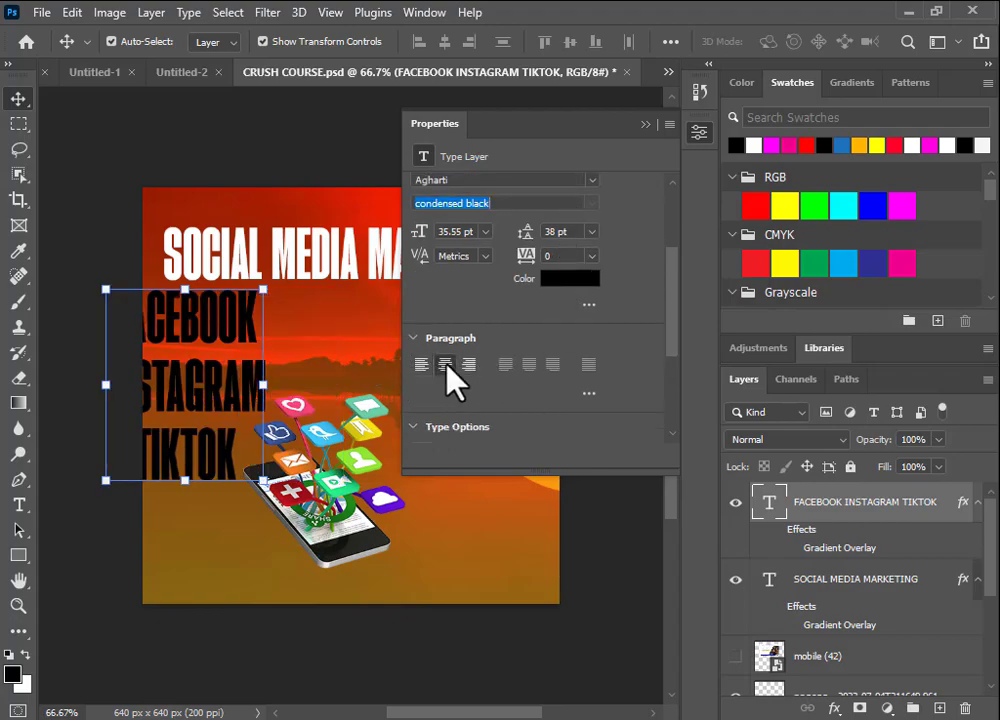
click(469, 364)
click(428, 366)
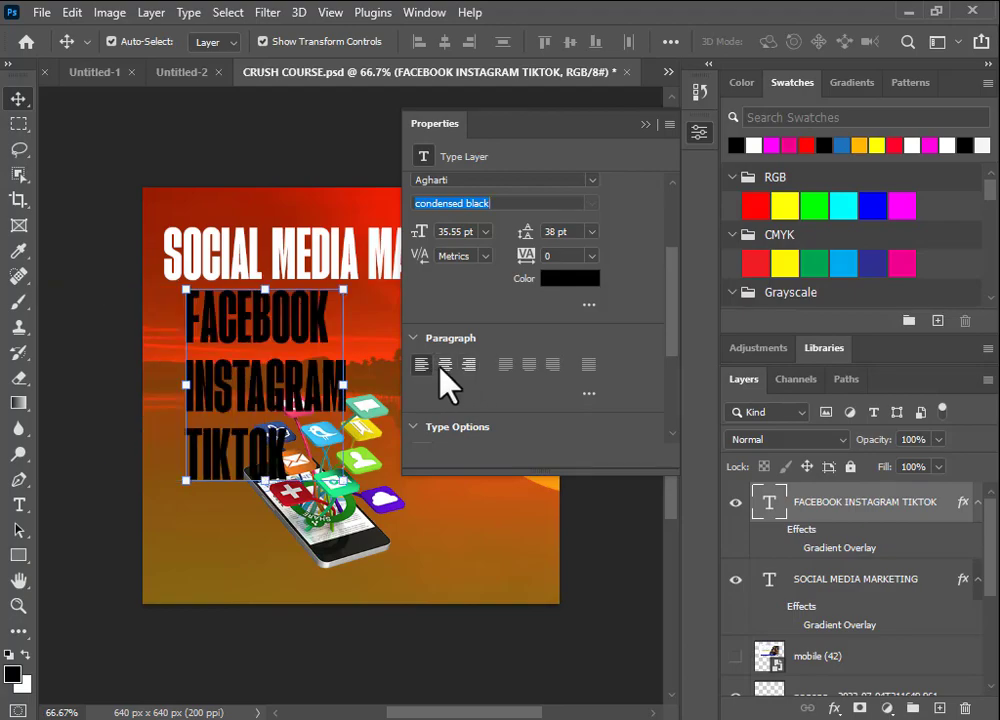
- Convert the FACEBOOK INSTAGRAM TIKTOK type layer to a shape
scroll(455, 384, down, 5)
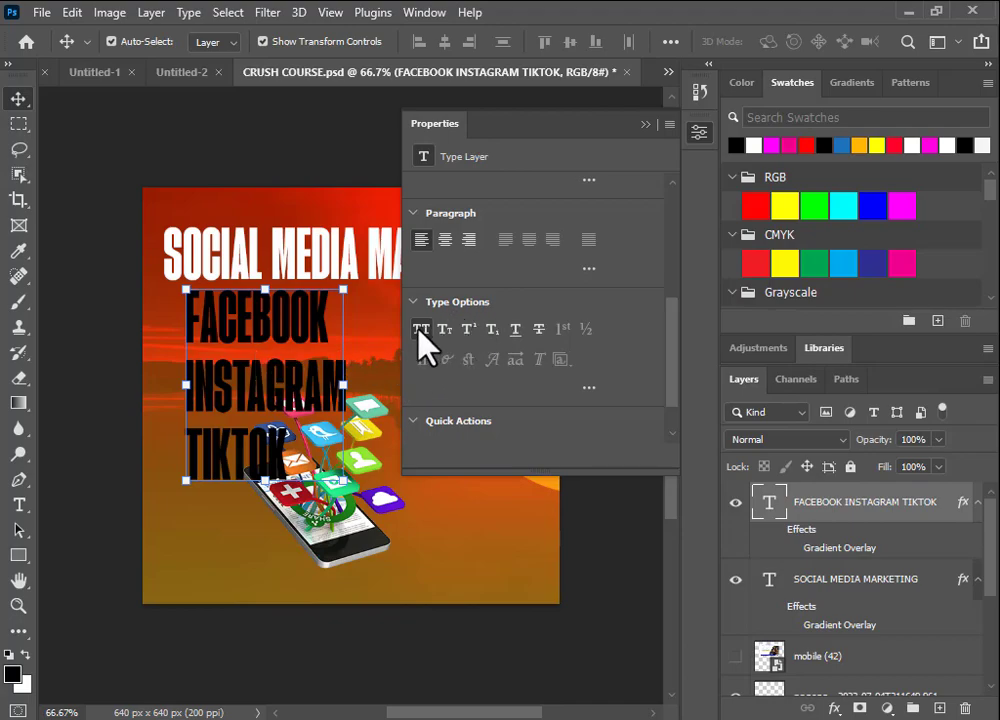
scroll(475, 413, down, 2)
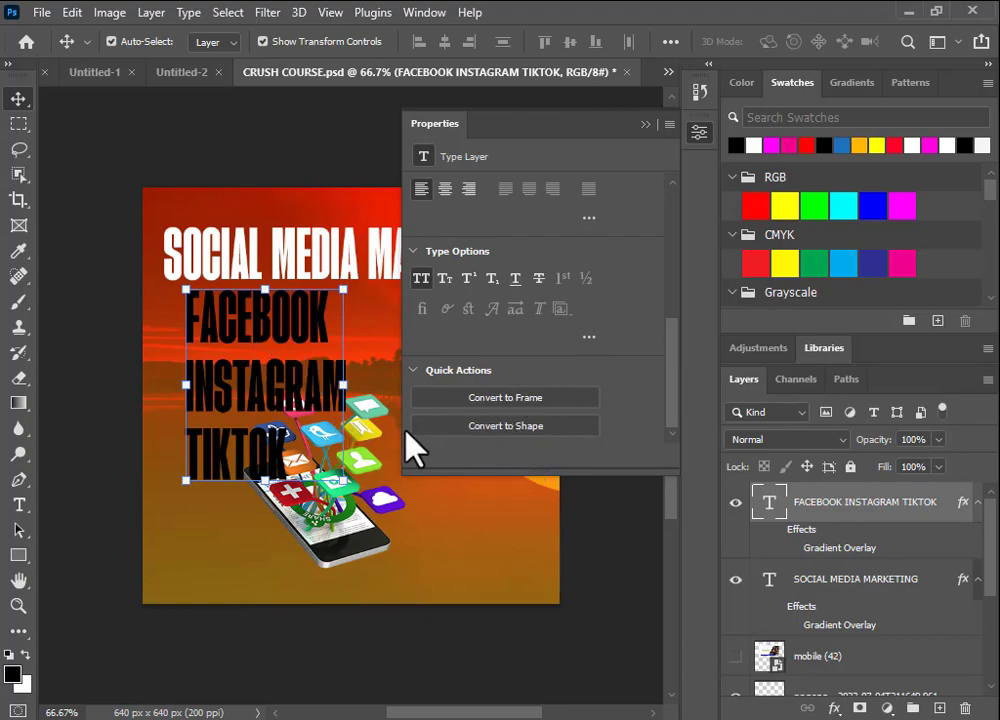
click(515, 424)
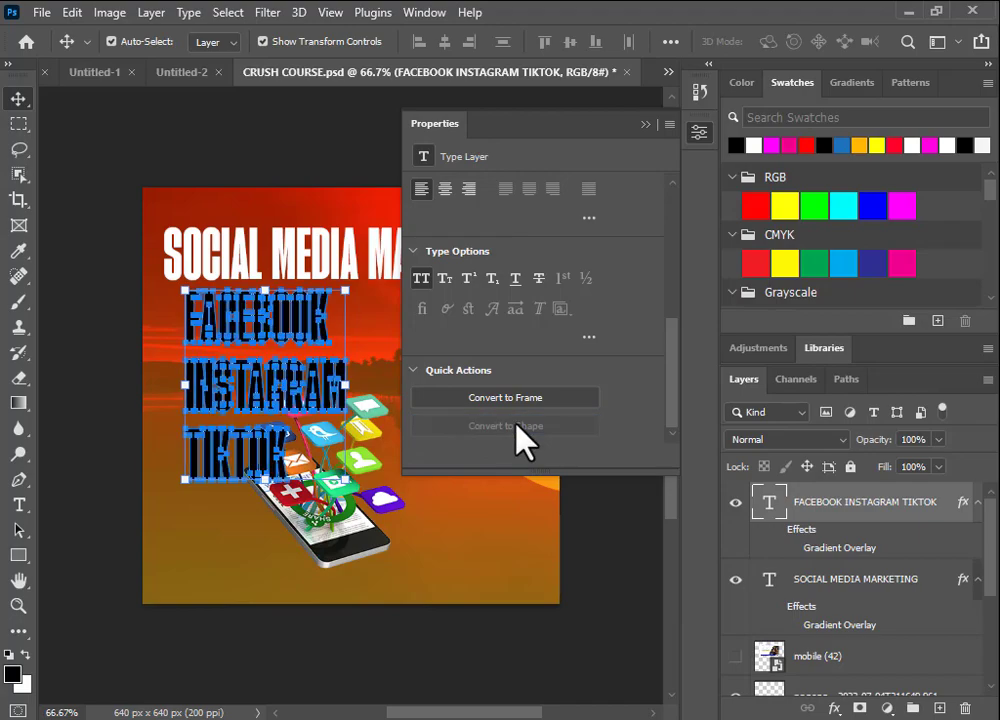
click(645, 124)
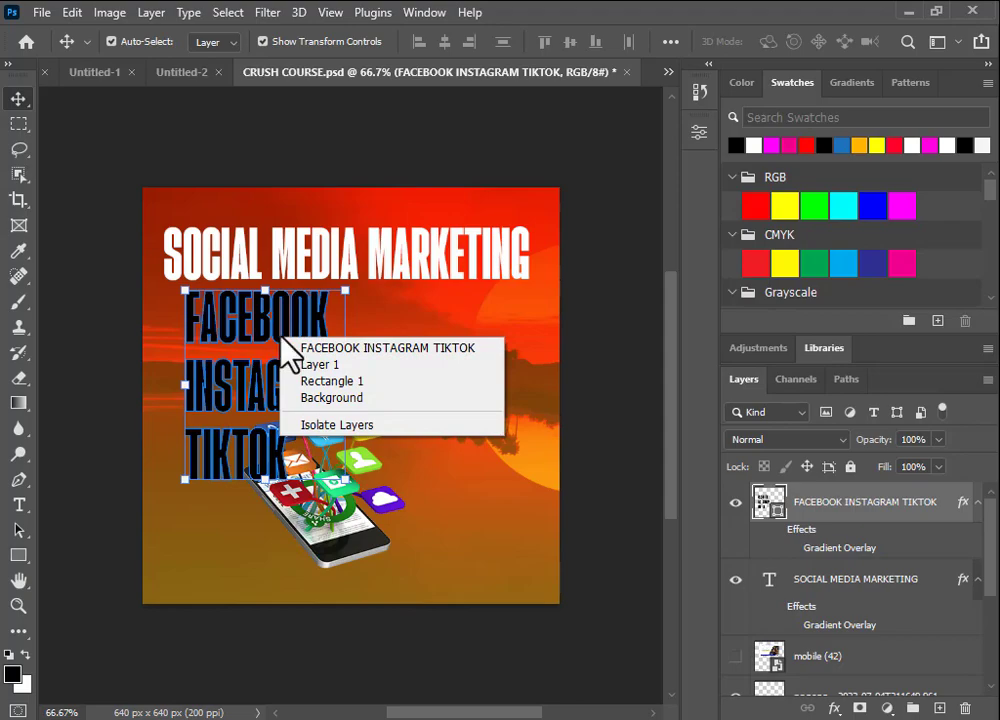
right_click(881, 495)
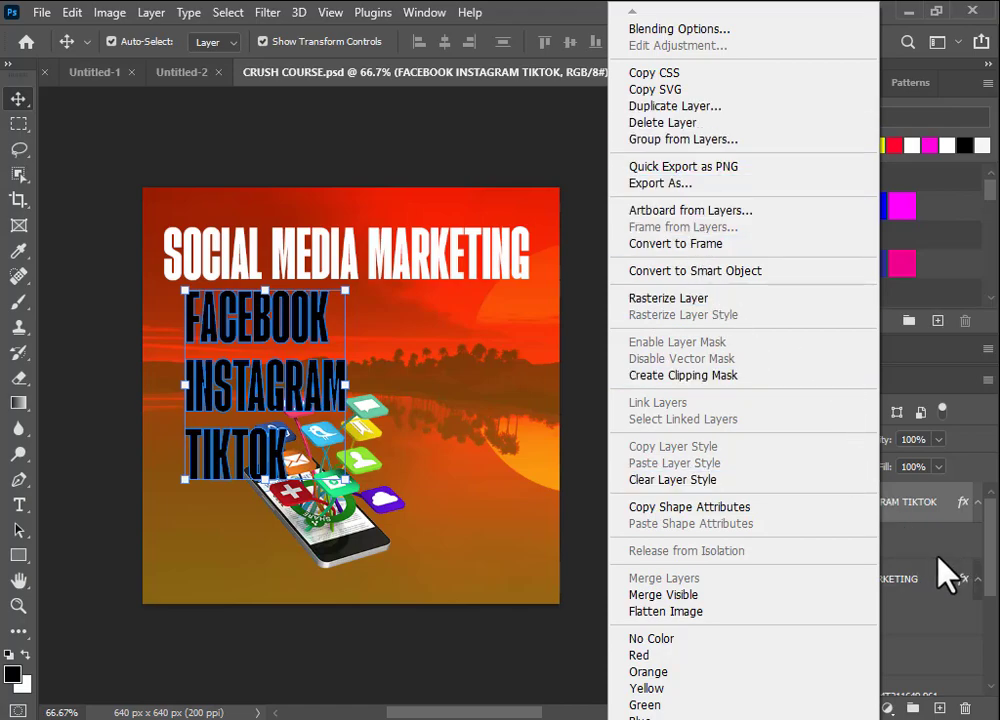
click(935, 530)
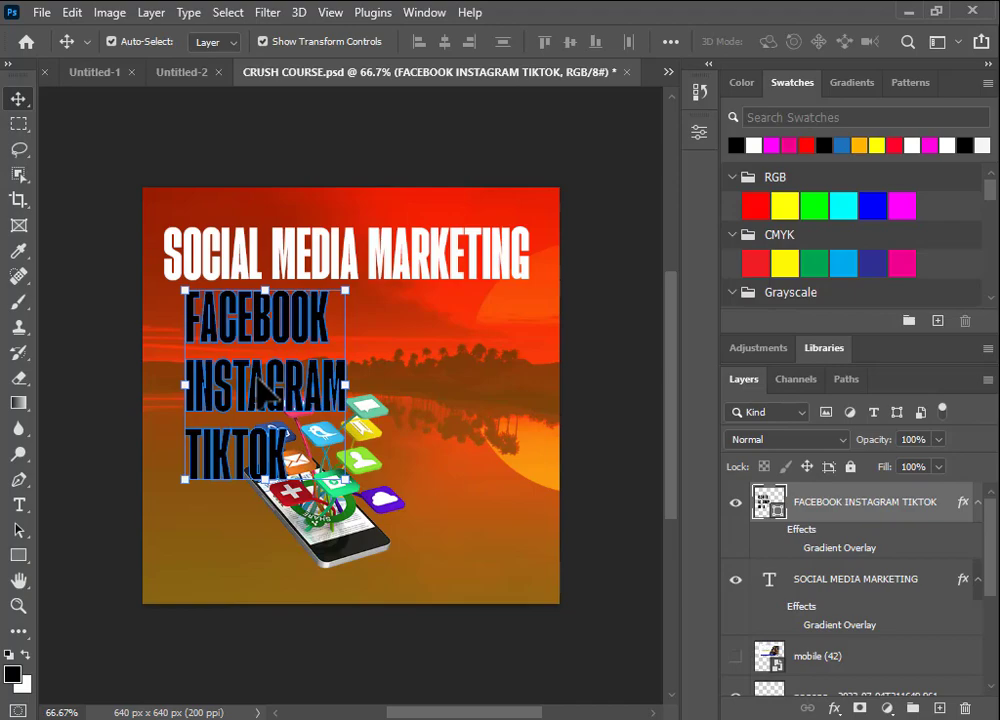
key(ctrl+h)
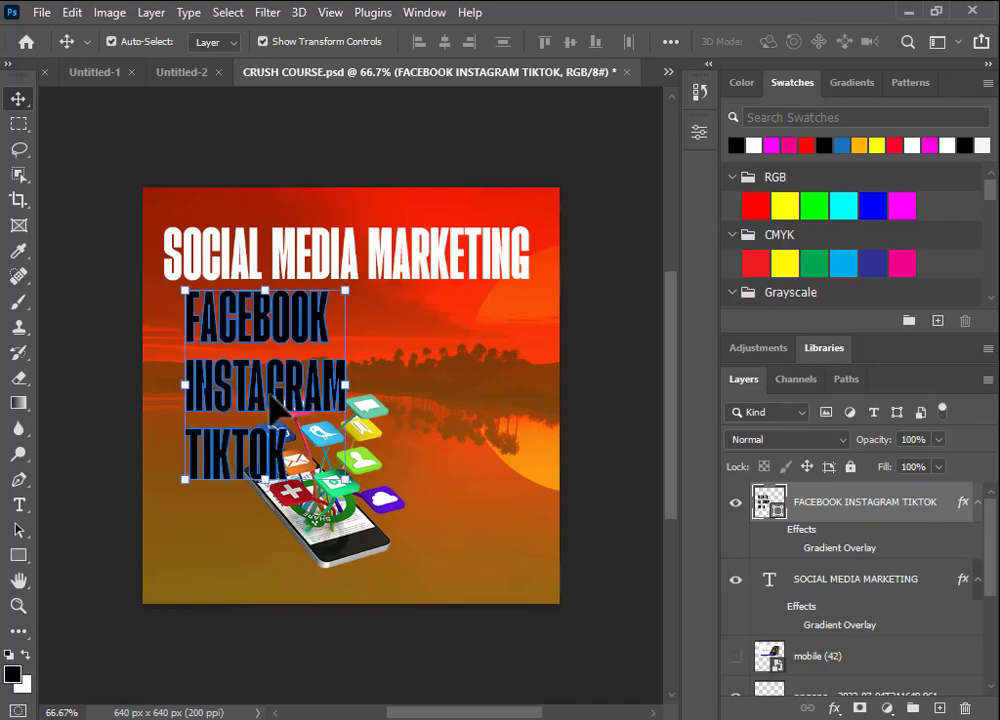
double_click(417, 250)
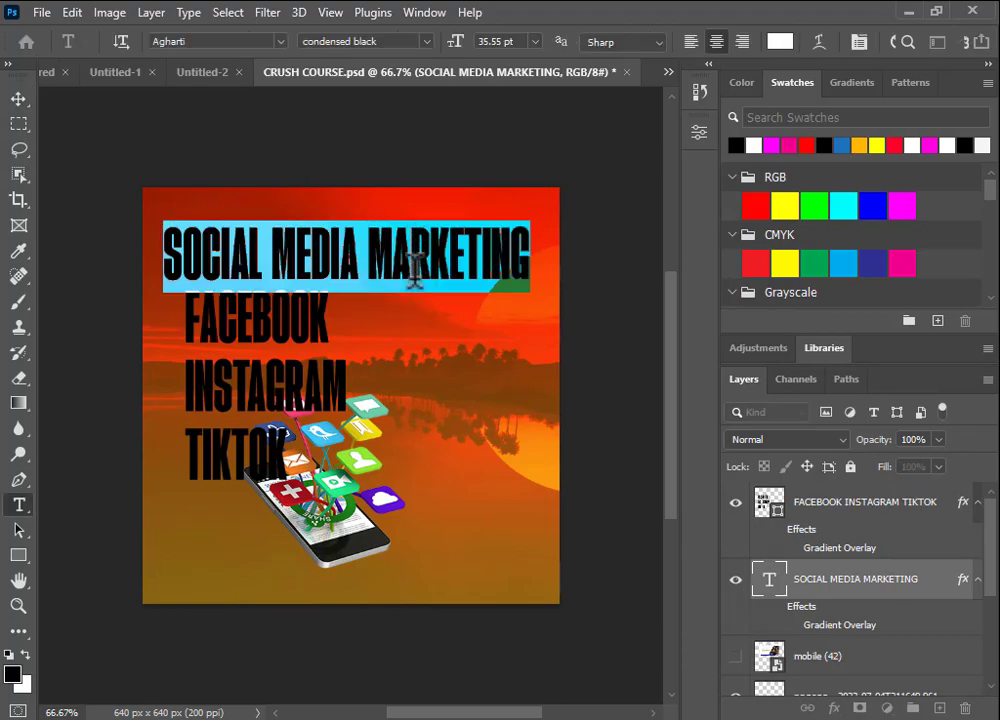
click(18, 99)
click(288, 377)
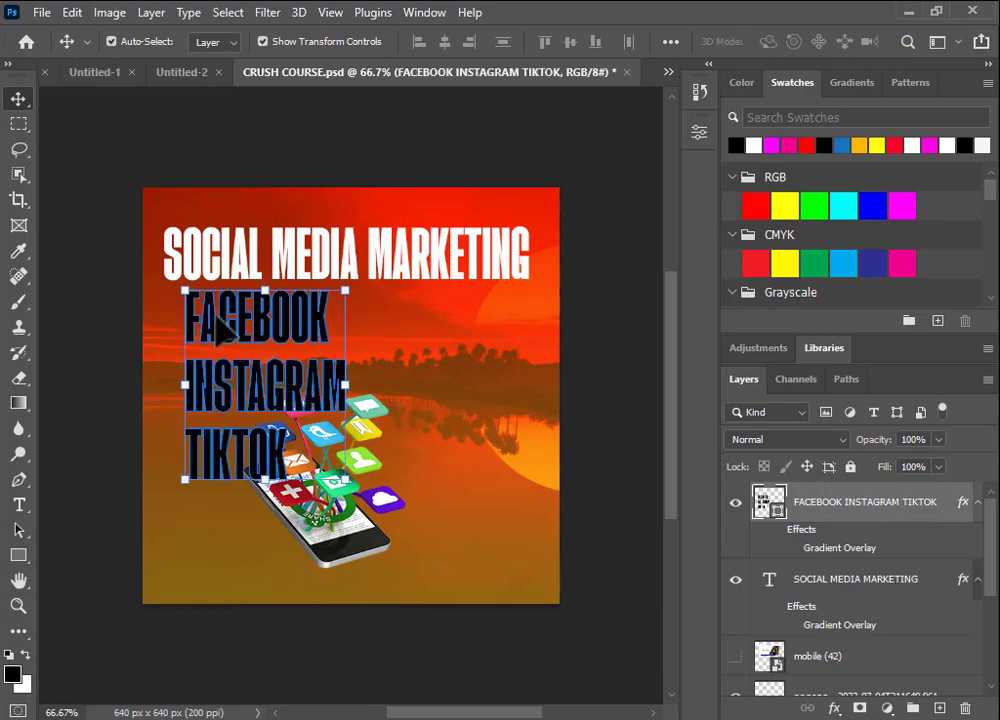
- Move the F and K of FACEBOOK and the I, G, last A and M of INSTAGRAM individually away from their words using the Path Selection tool
key(i)
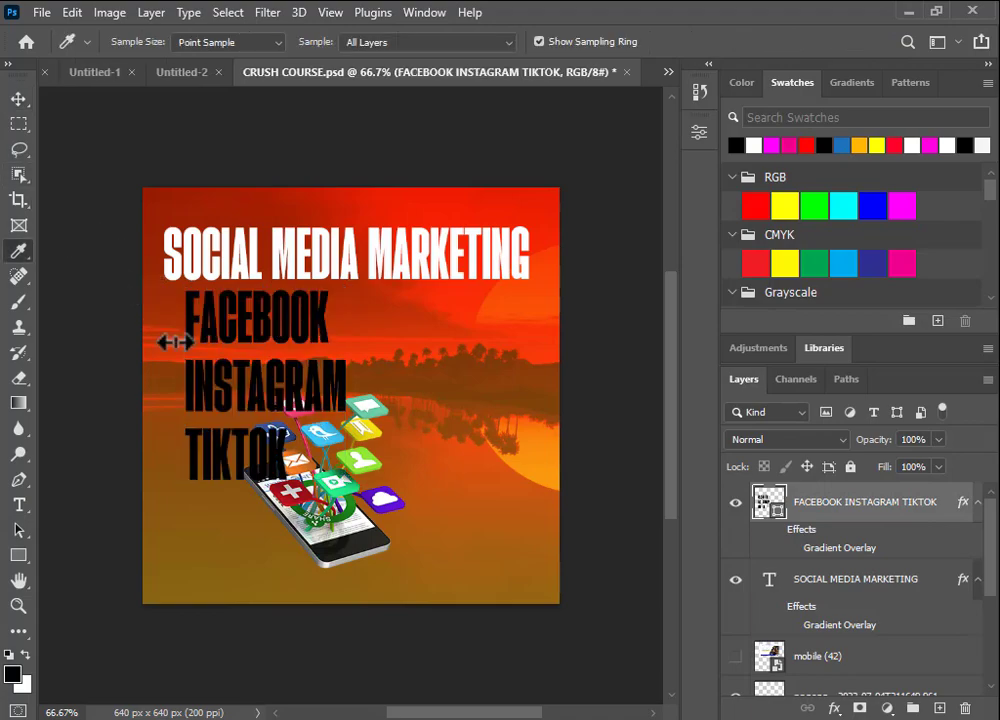
key(a)
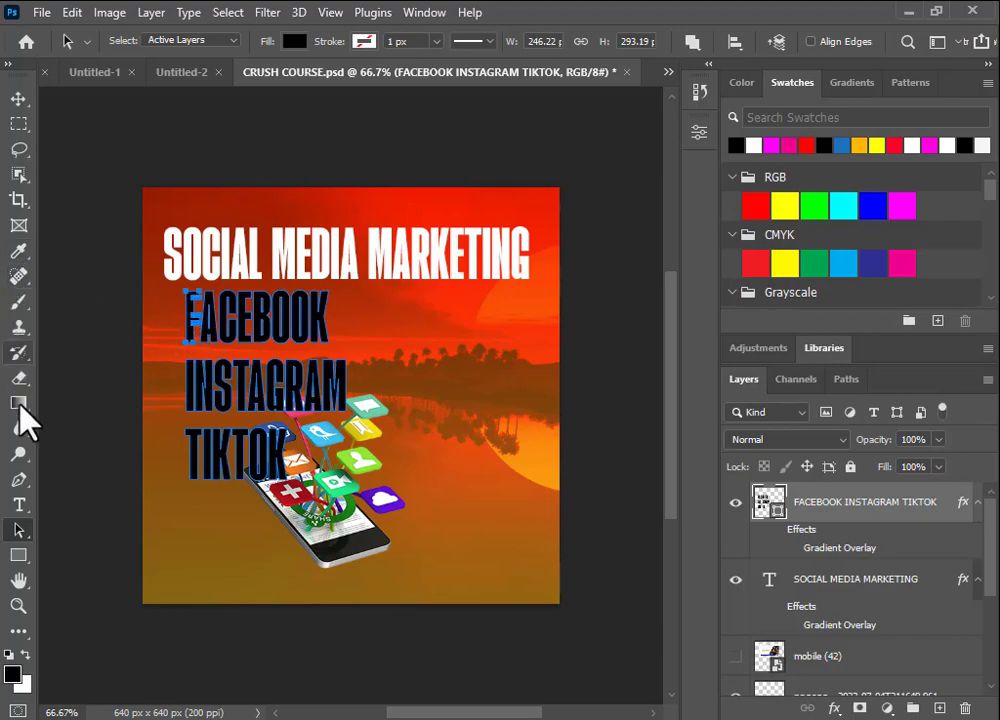
right_click(19, 535)
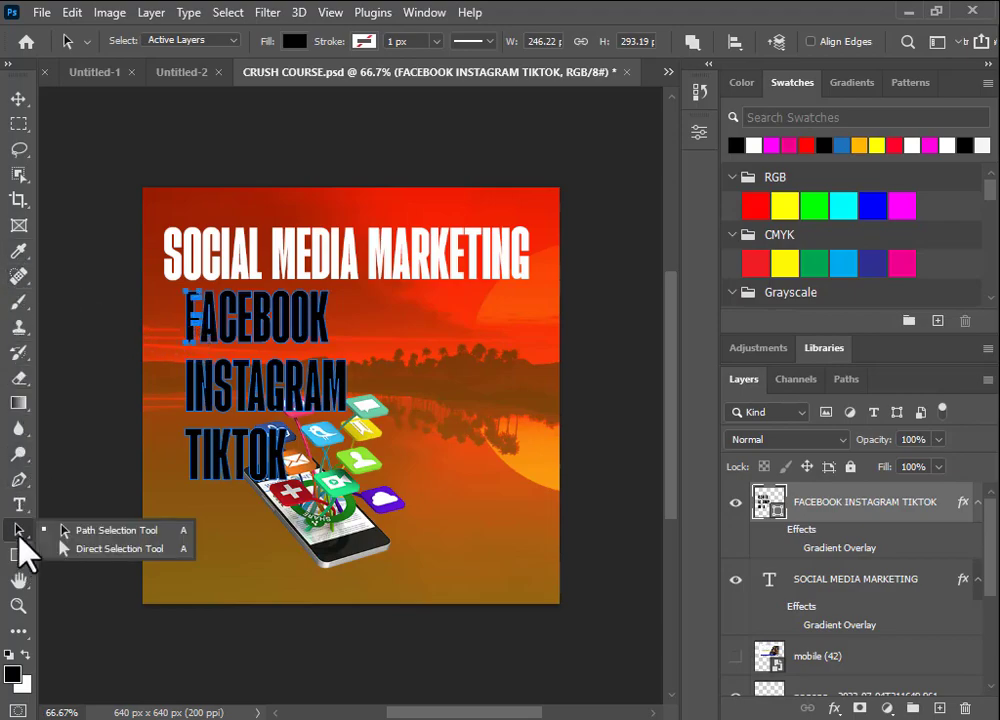
click(112, 549)
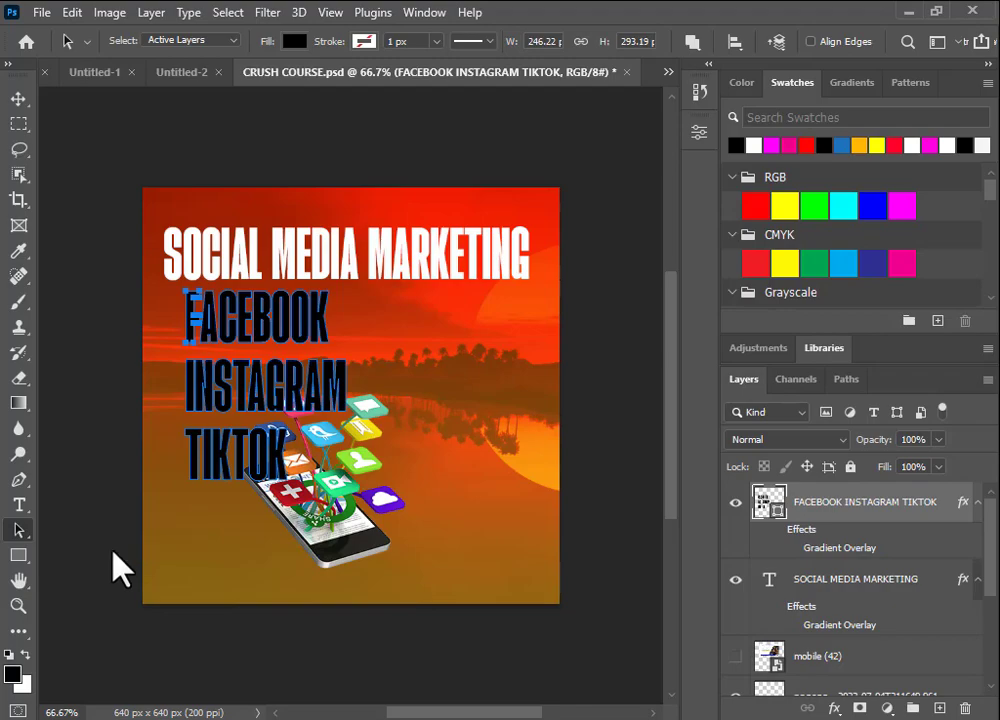
click(221, 406)
click(192, 405)
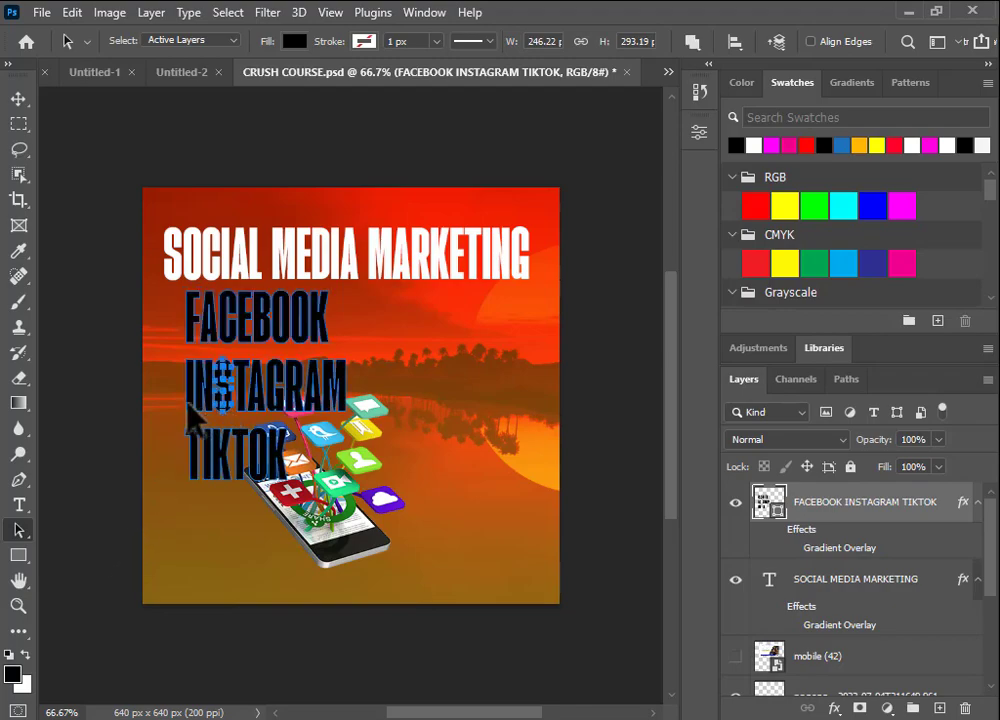
mouse_move(187, 365)
mouse_down()
mouse_move(134, 364)
mouse_move(167, 384)
mouse_move(179, 373)
mouse_up()
drag(192, 310, 178, 312)
drag(372, 325, 387, 343)
drag(337, 390, 371, 461)
drag(287, 386, 340, 341)
click(444, 394)
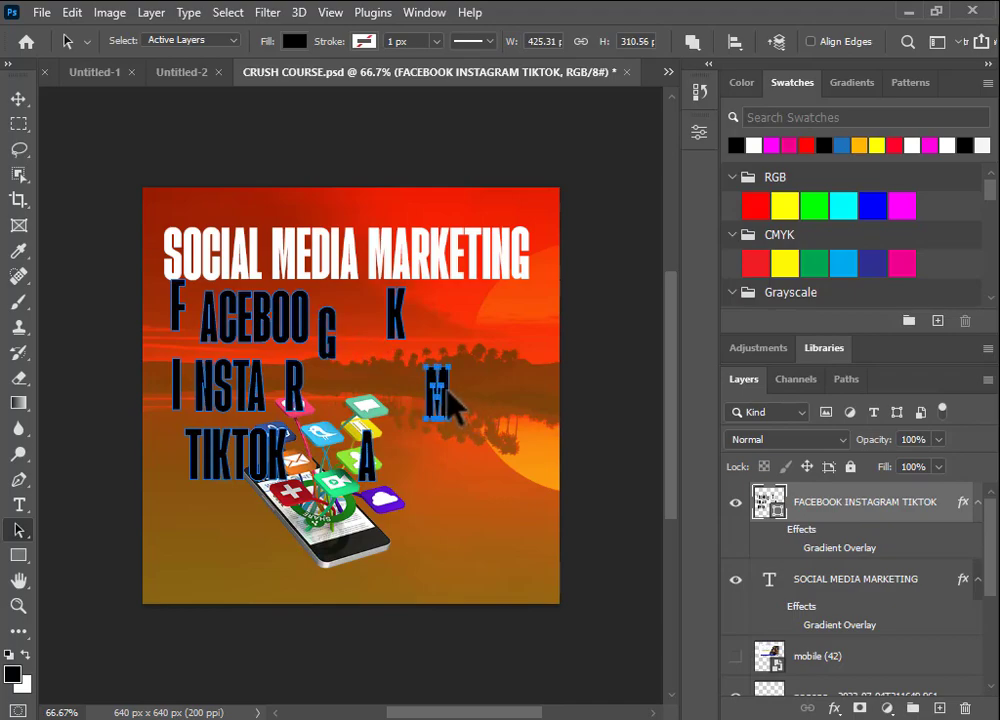
right_click(450, 400)
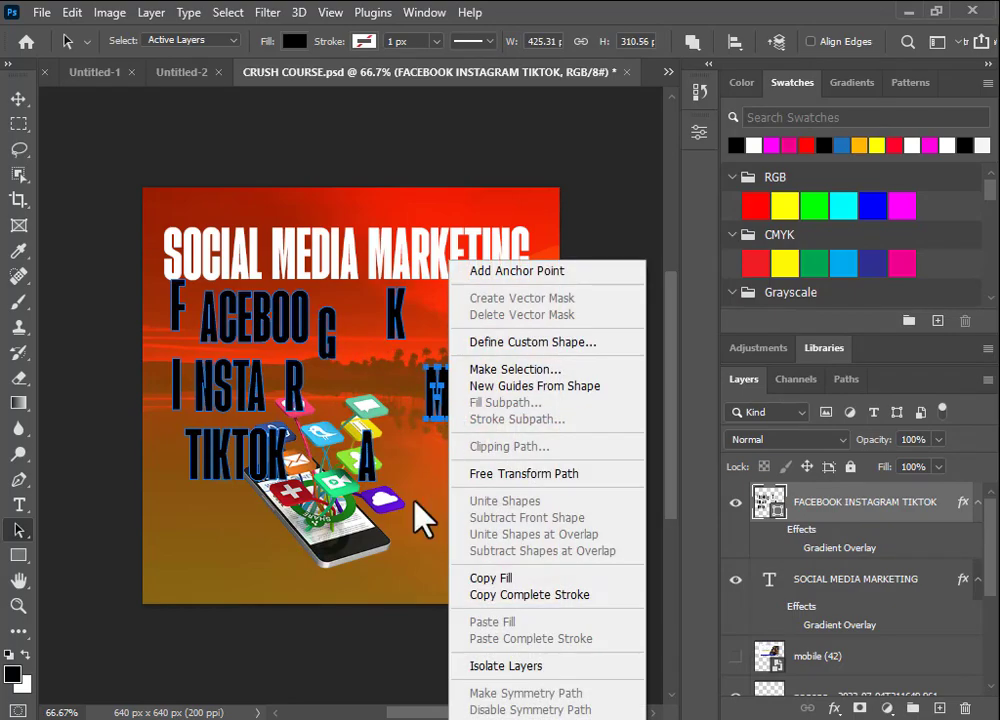
click(433, 573)
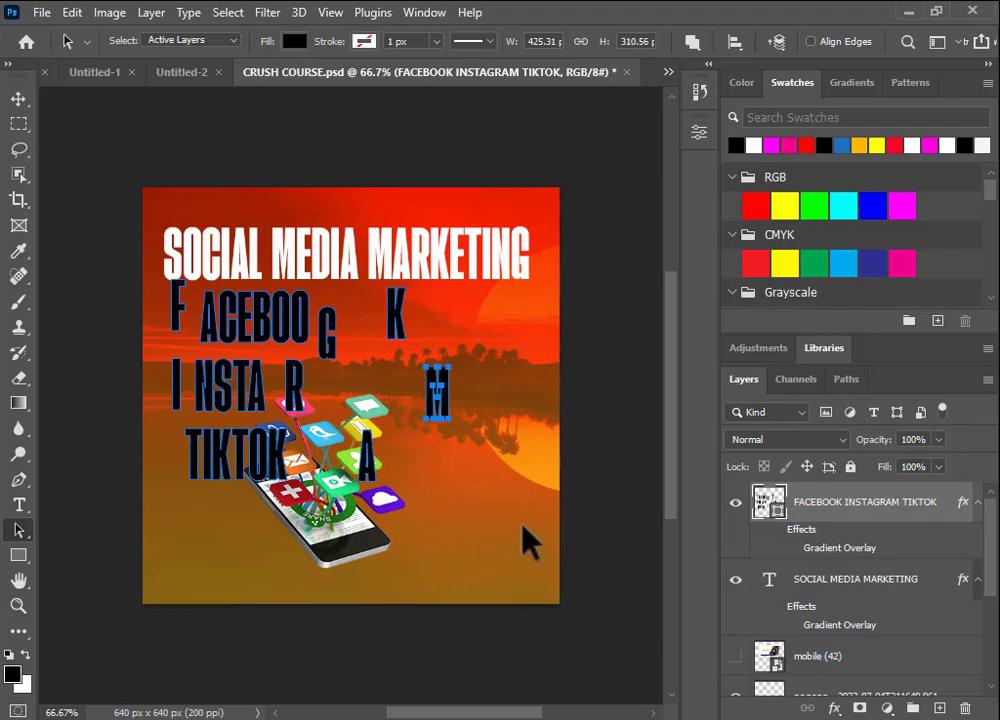